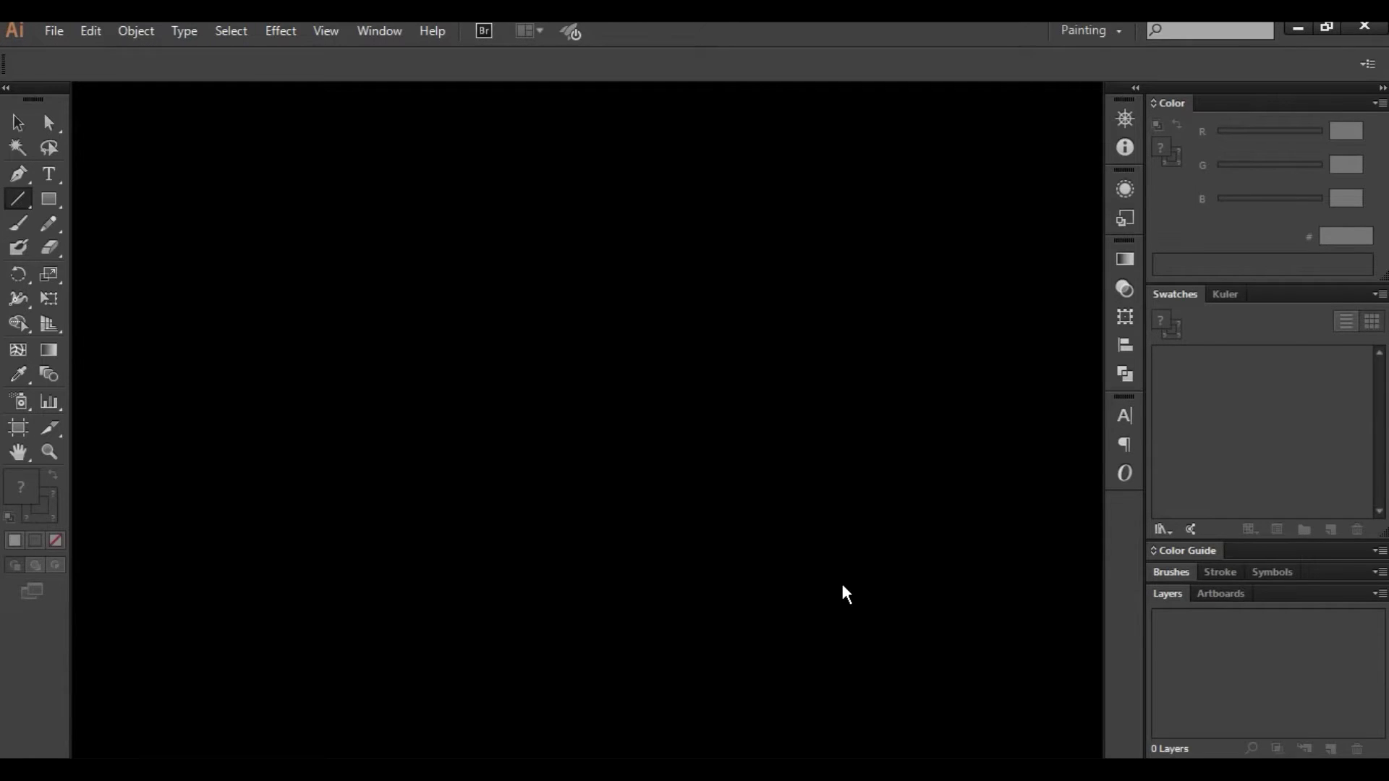
Step: Open the File menu in an empty Illustrator window
click(56, 33)
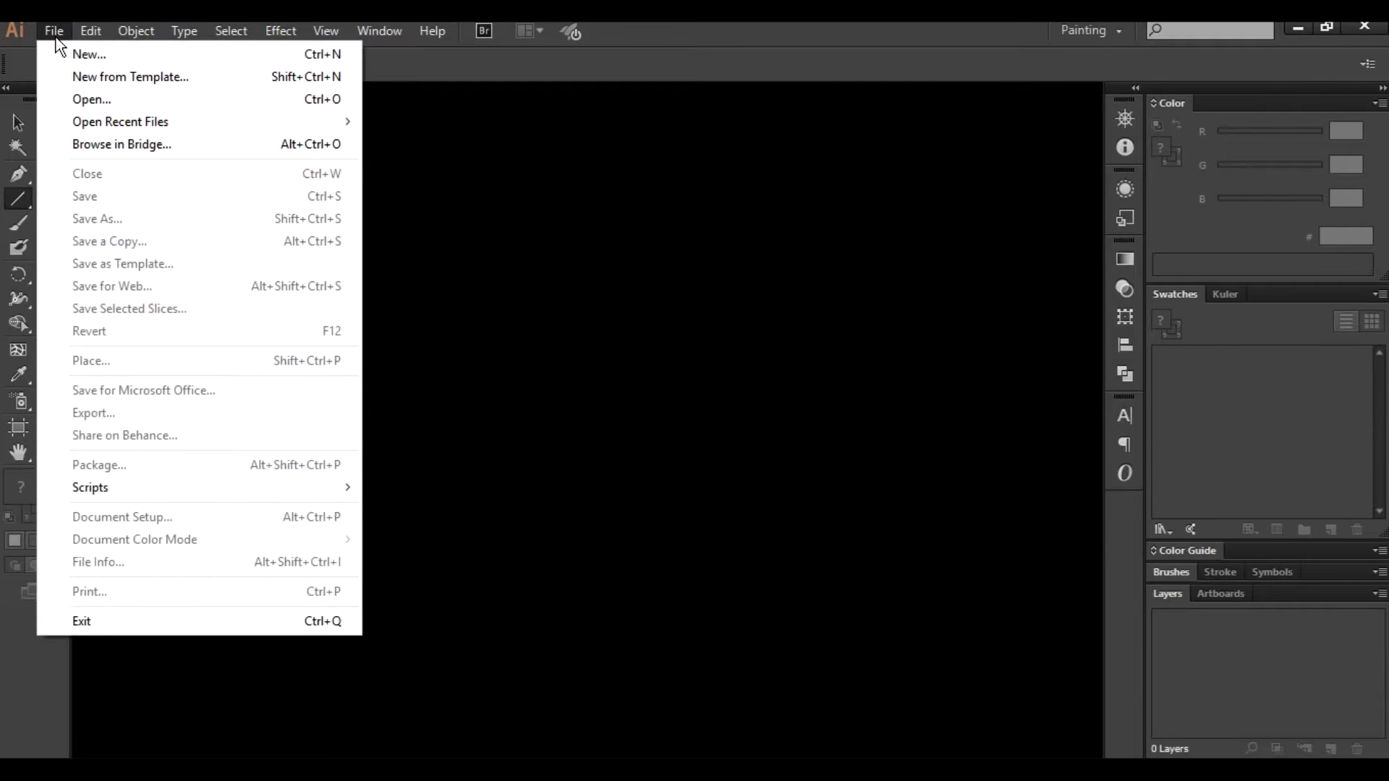
Step: Create a new 32 × 32 px RGB document with pixels as its units
click(74, 58)
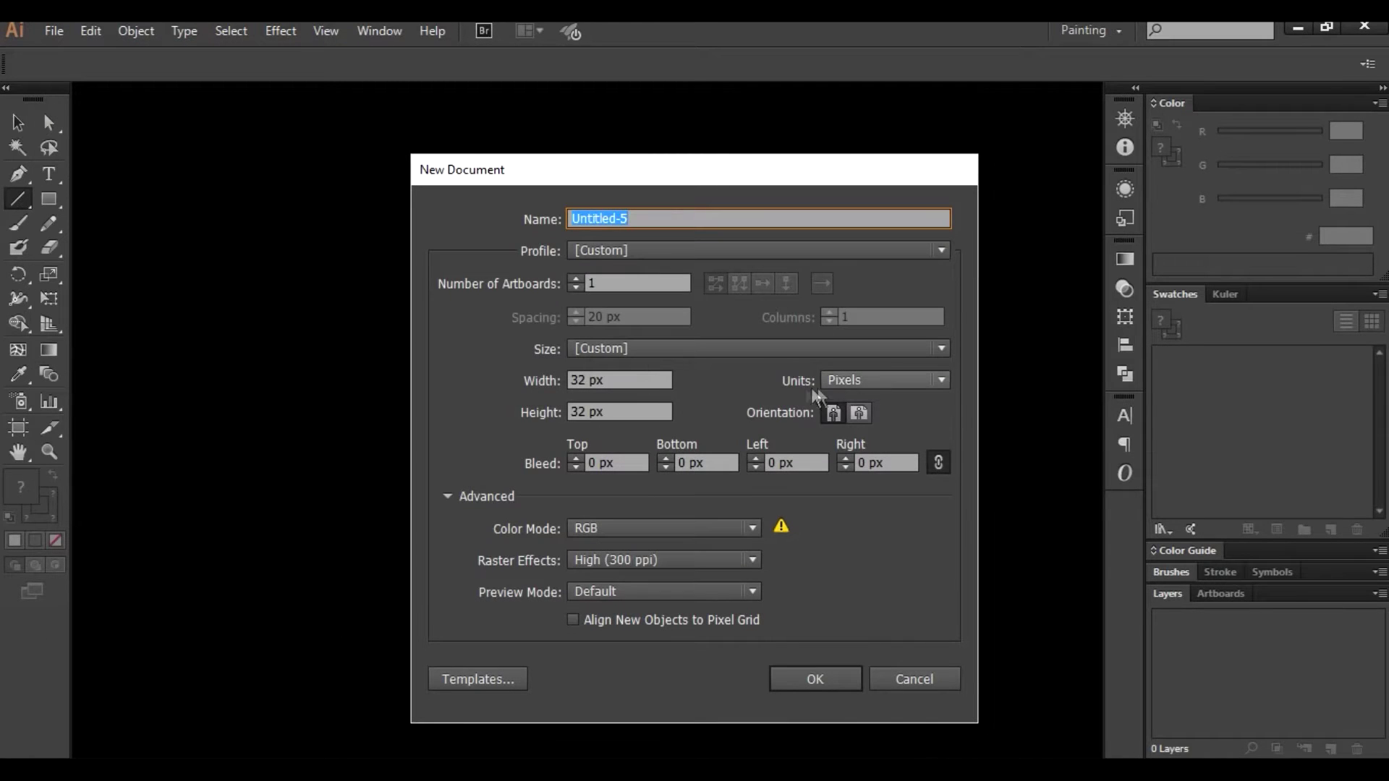
click(865, 381)
click(871, 516)
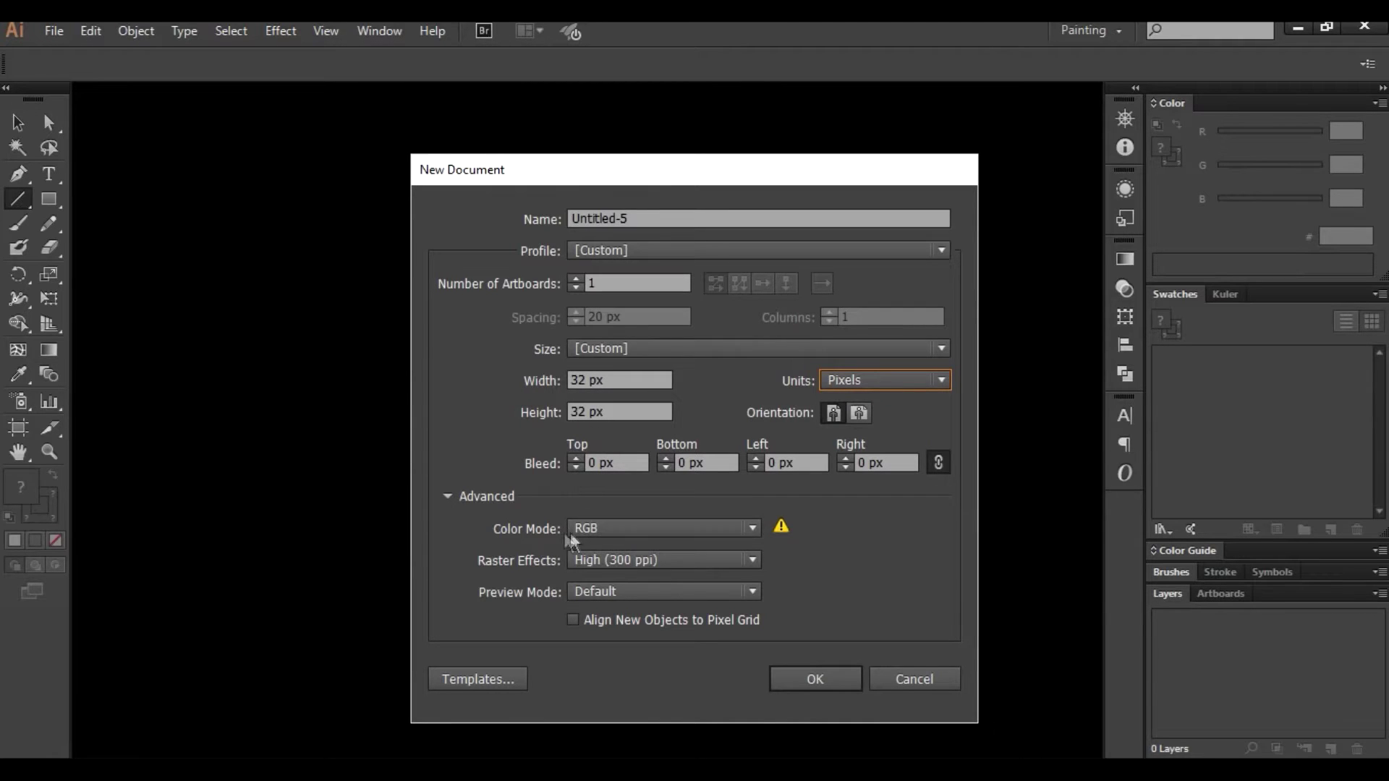
click(805, 676)
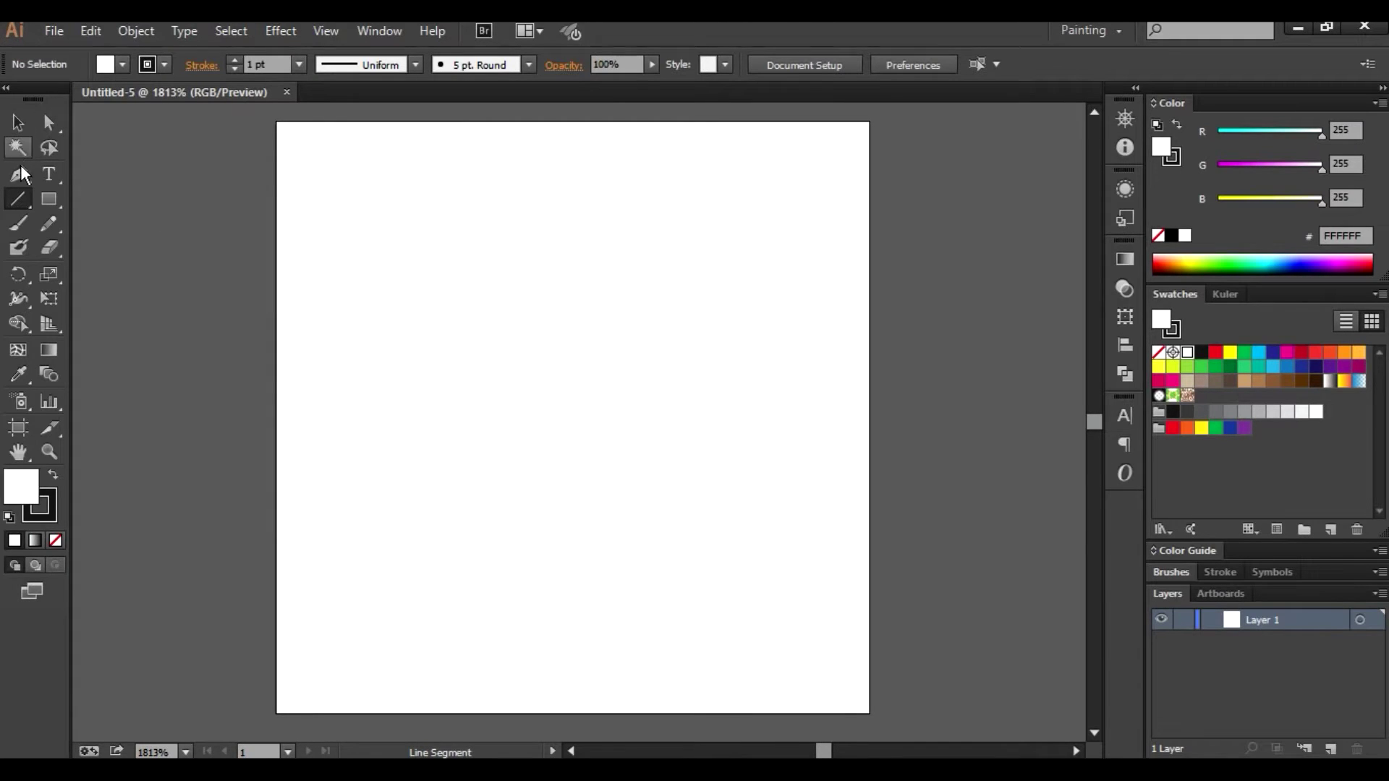
drag(24, 201, 124, 275)
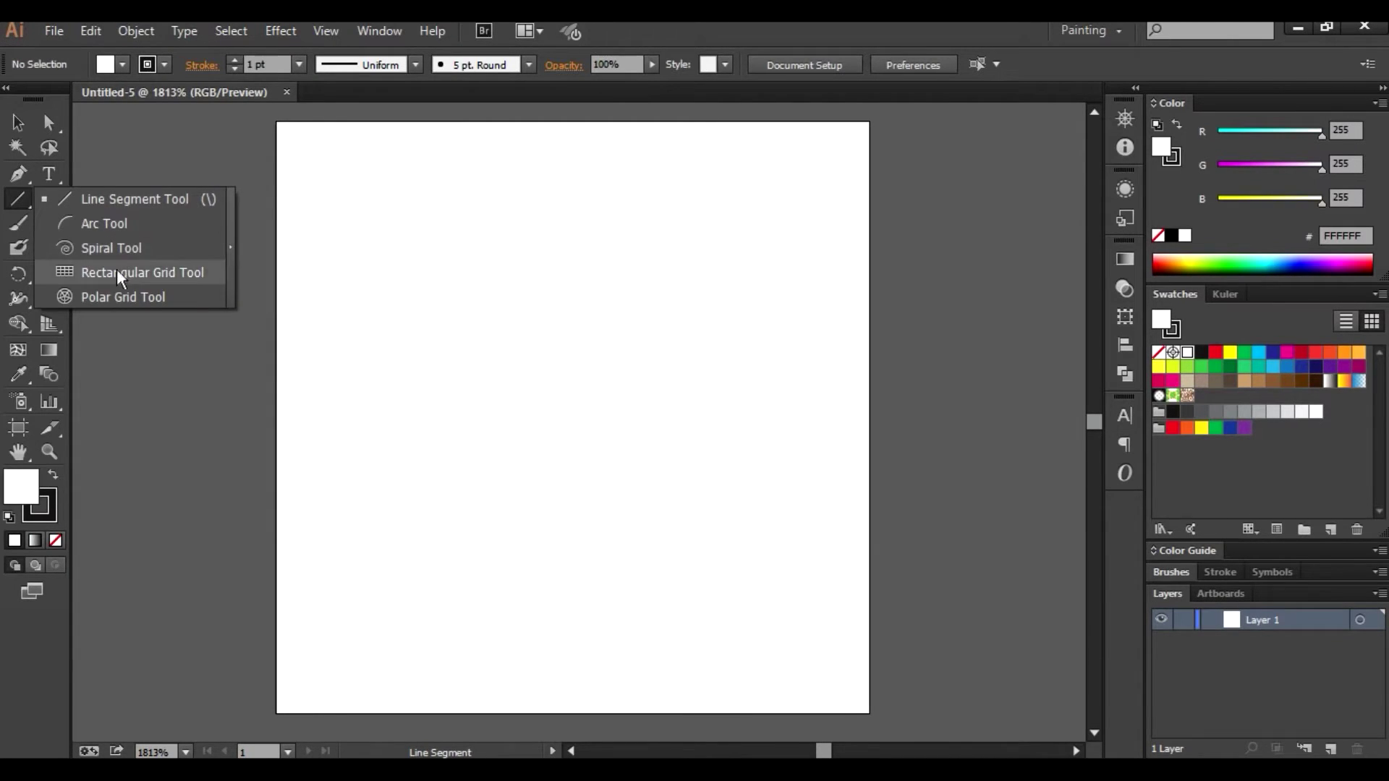
Step: Draw a 32 px grid with 32 dividers each way, align it to the artboard, stroke 0.01 pt
click(124, 275)
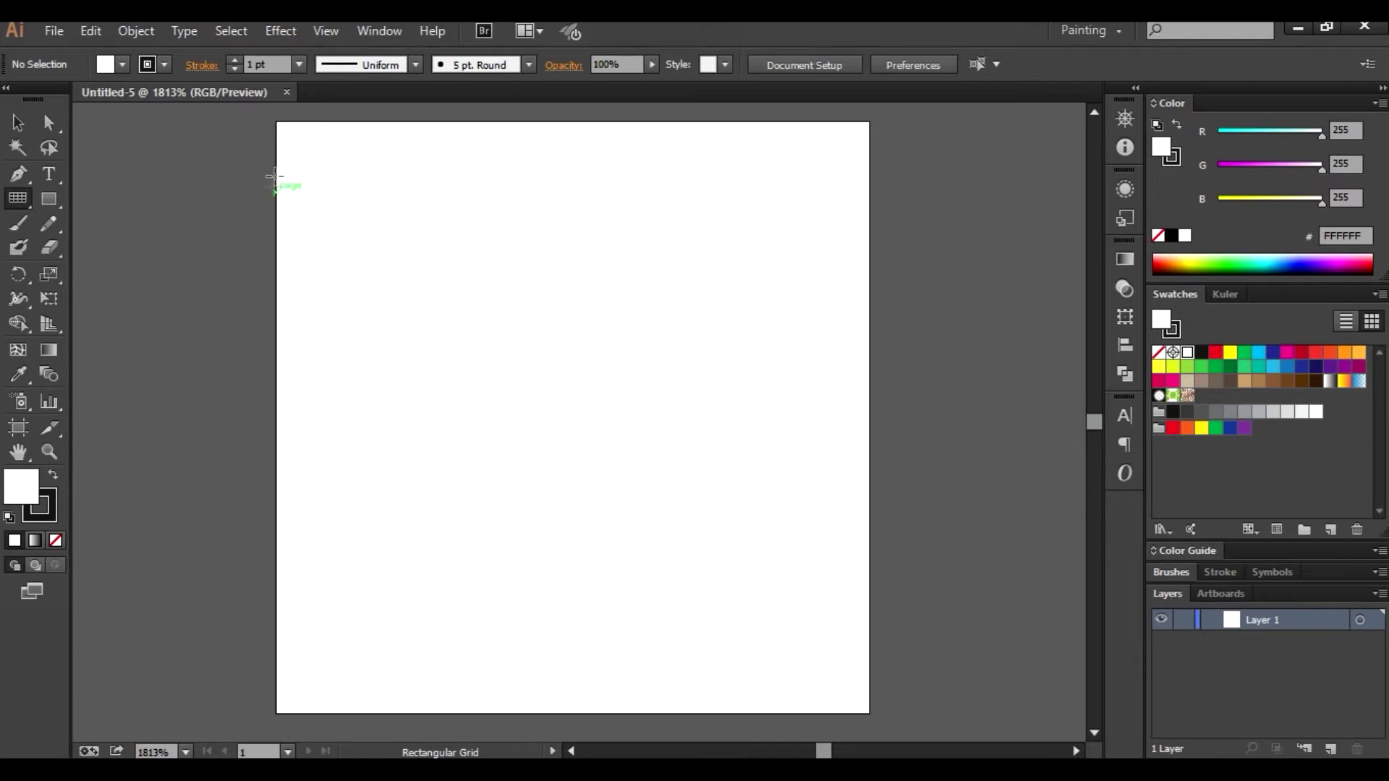
click(489, 397)
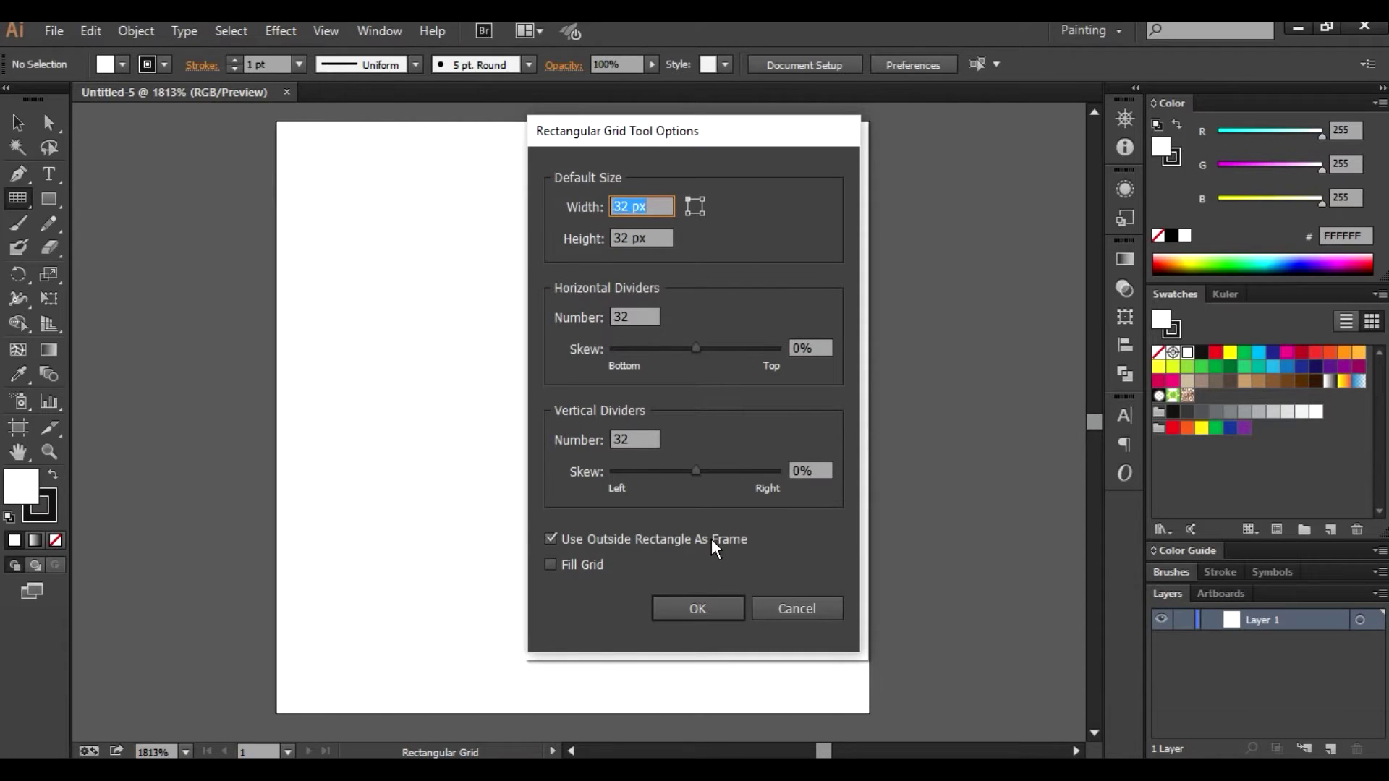
click(726, 602)
click(16, 127)
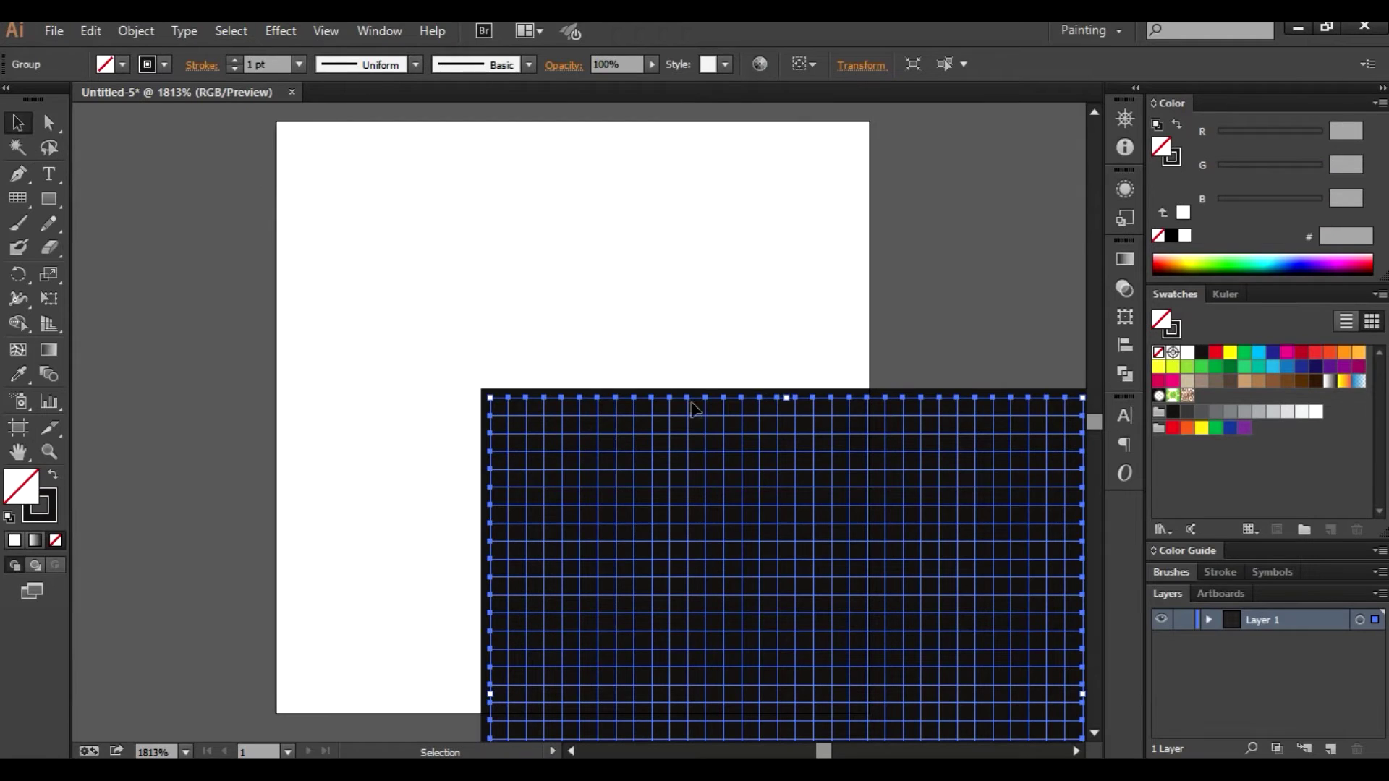
drag(780, 513, 561, 239)
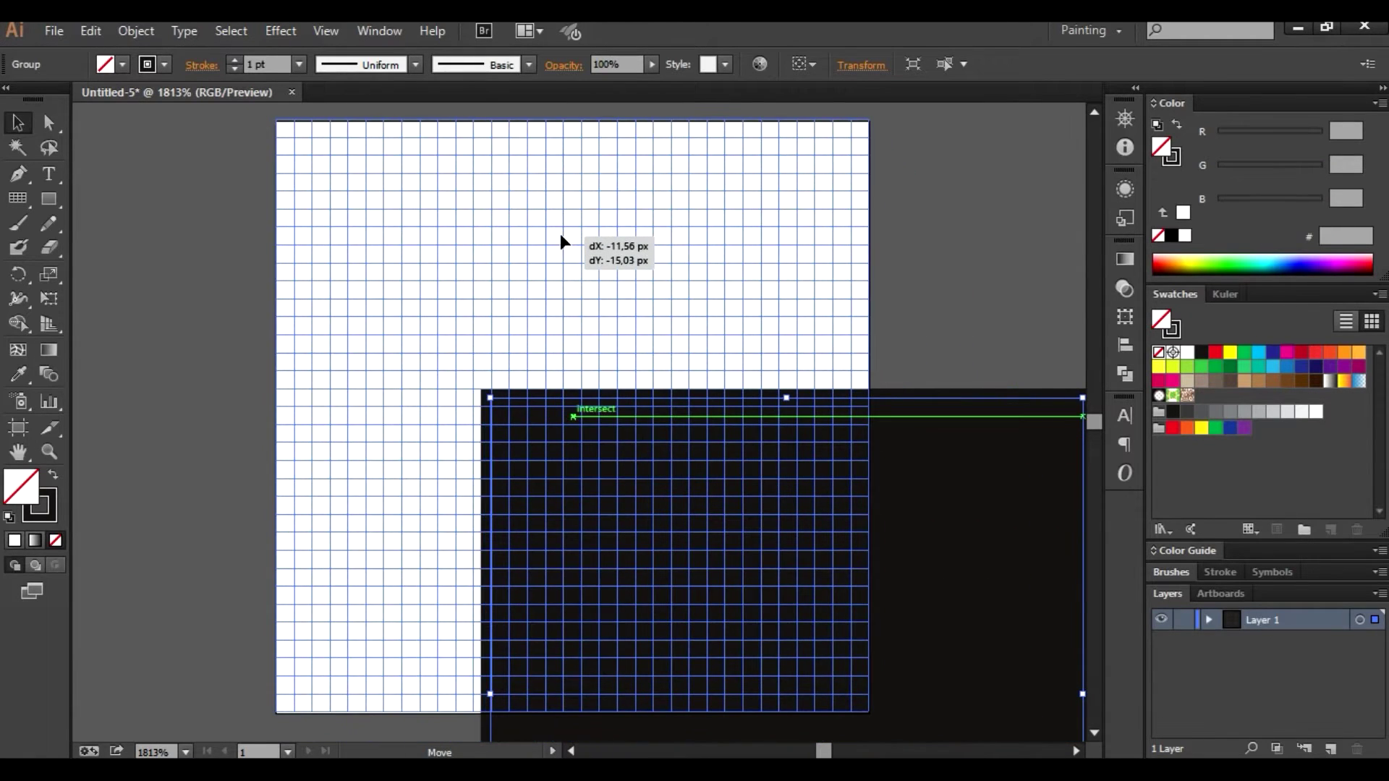
drag(561, 235, 561, 242)
text(0,01)
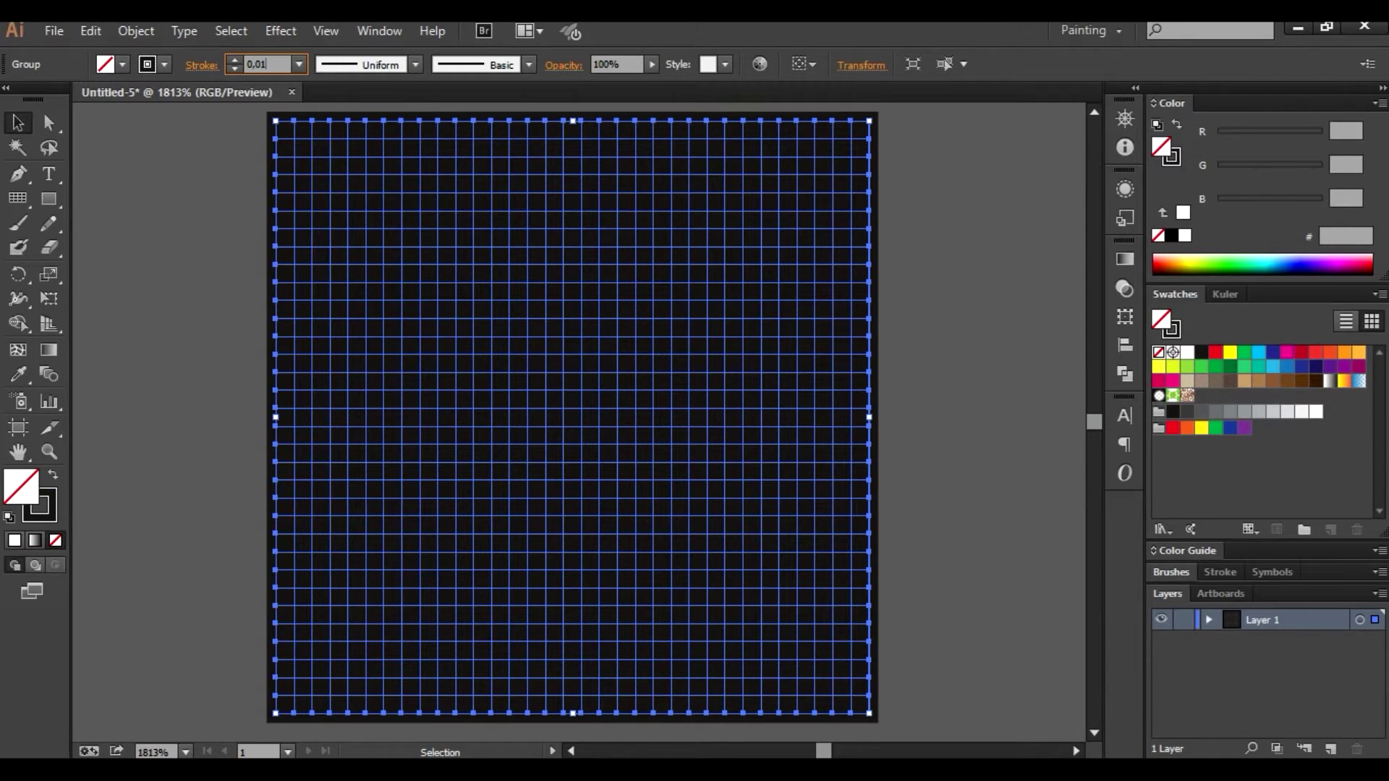
key(Return)
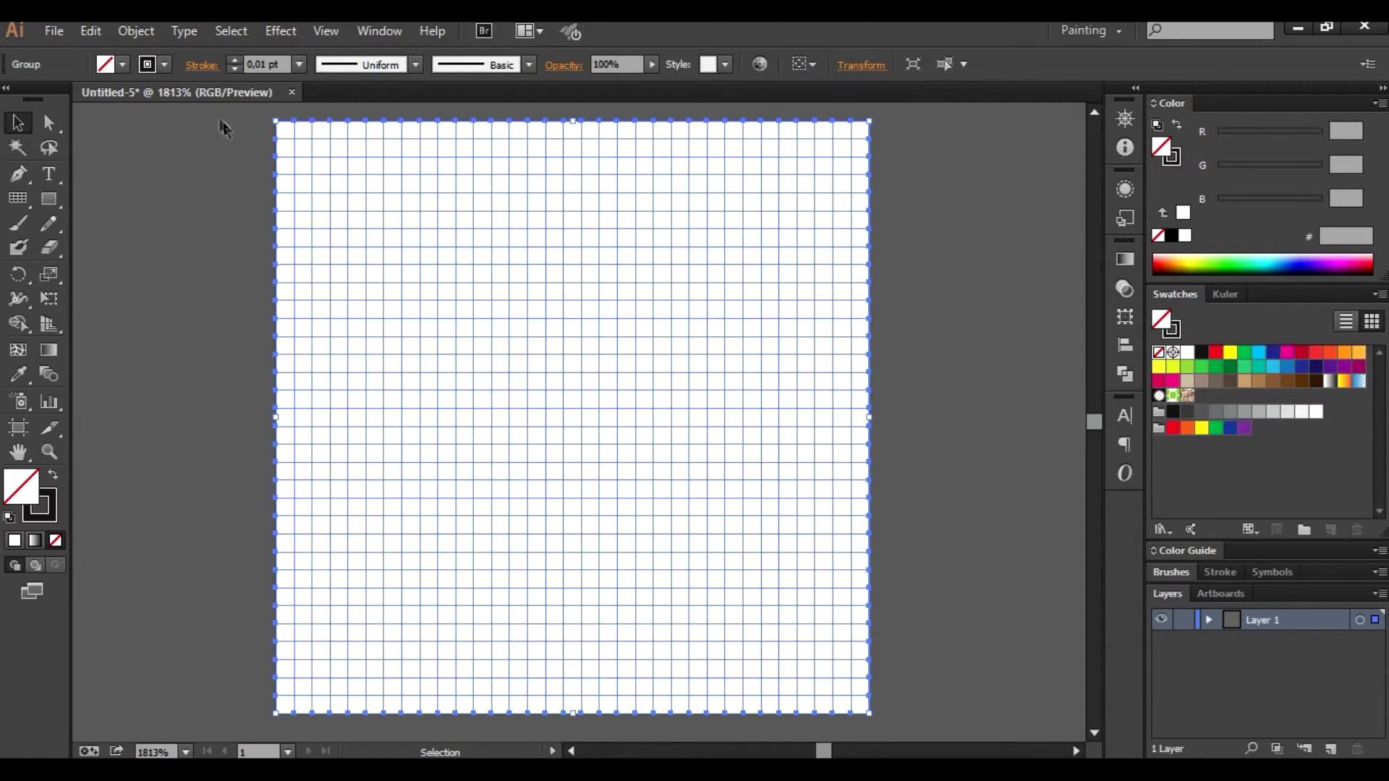
Step: Make the grid a Live Paint group and select the Live Paint Bucket with black fill, no stroke
click(136, 31)
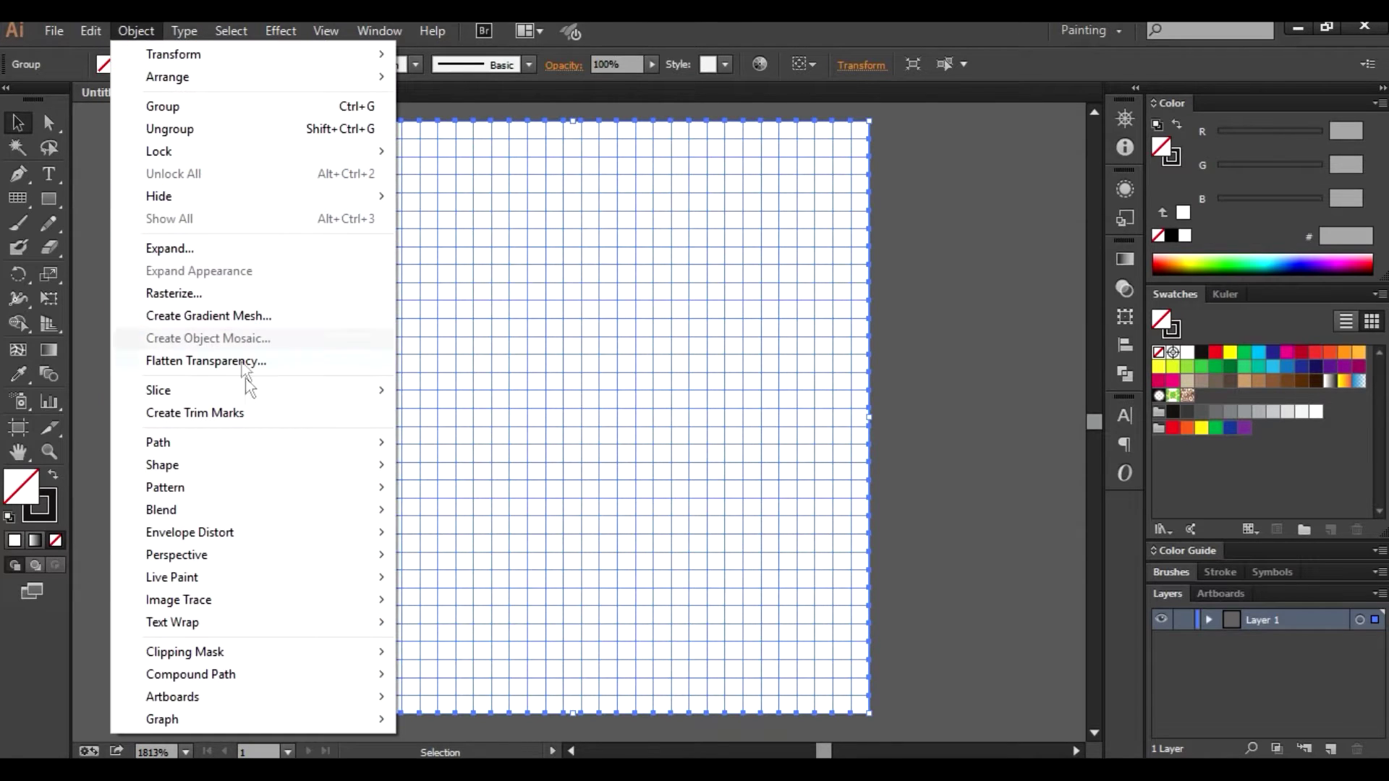
click(479, 578)
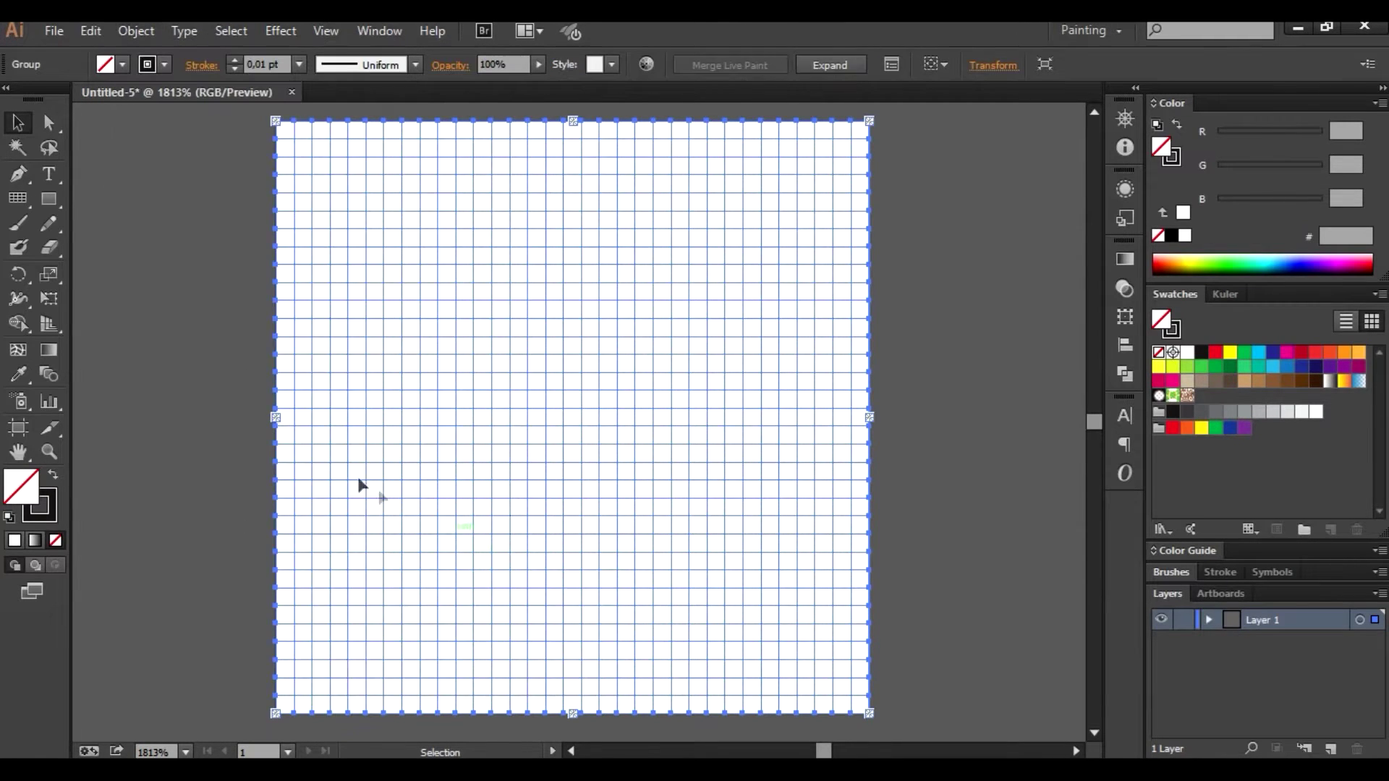
click(186, 385)
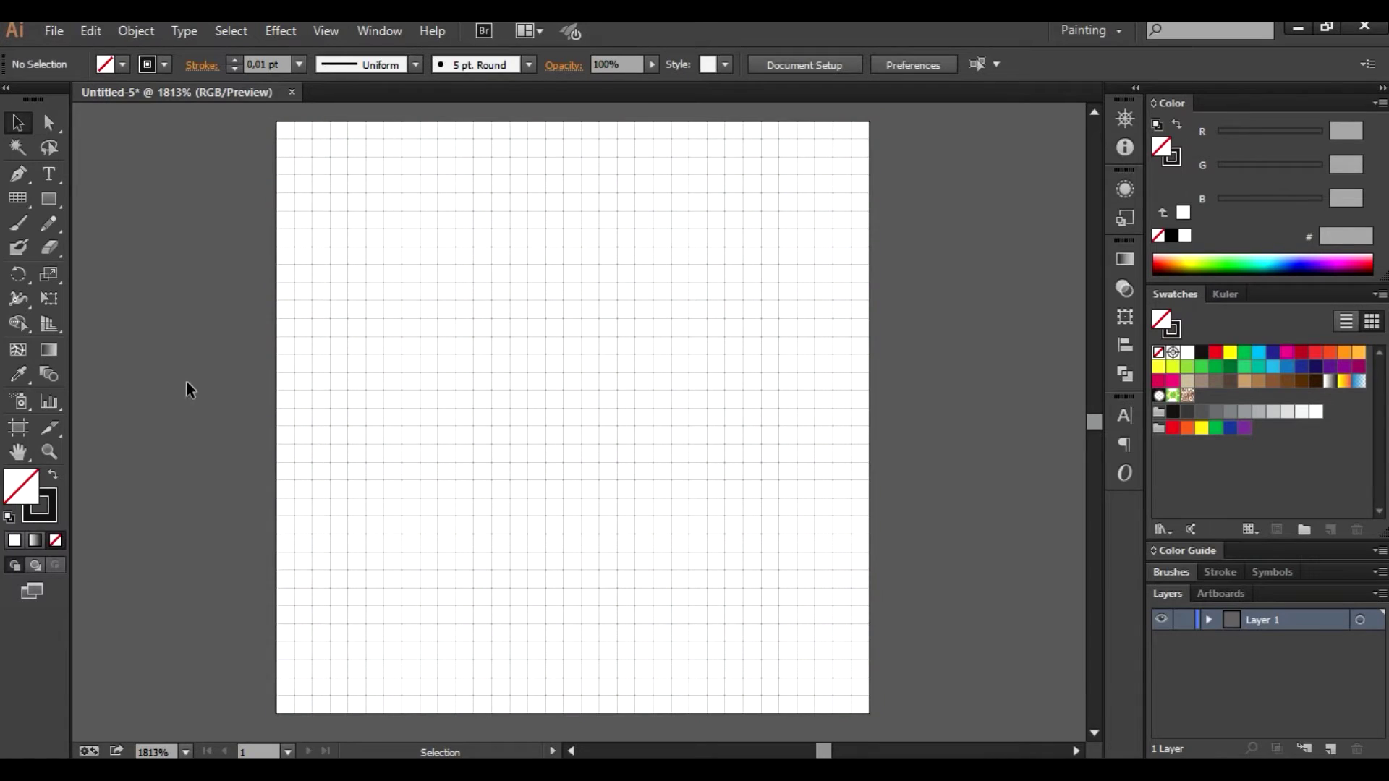
click(19, 328)
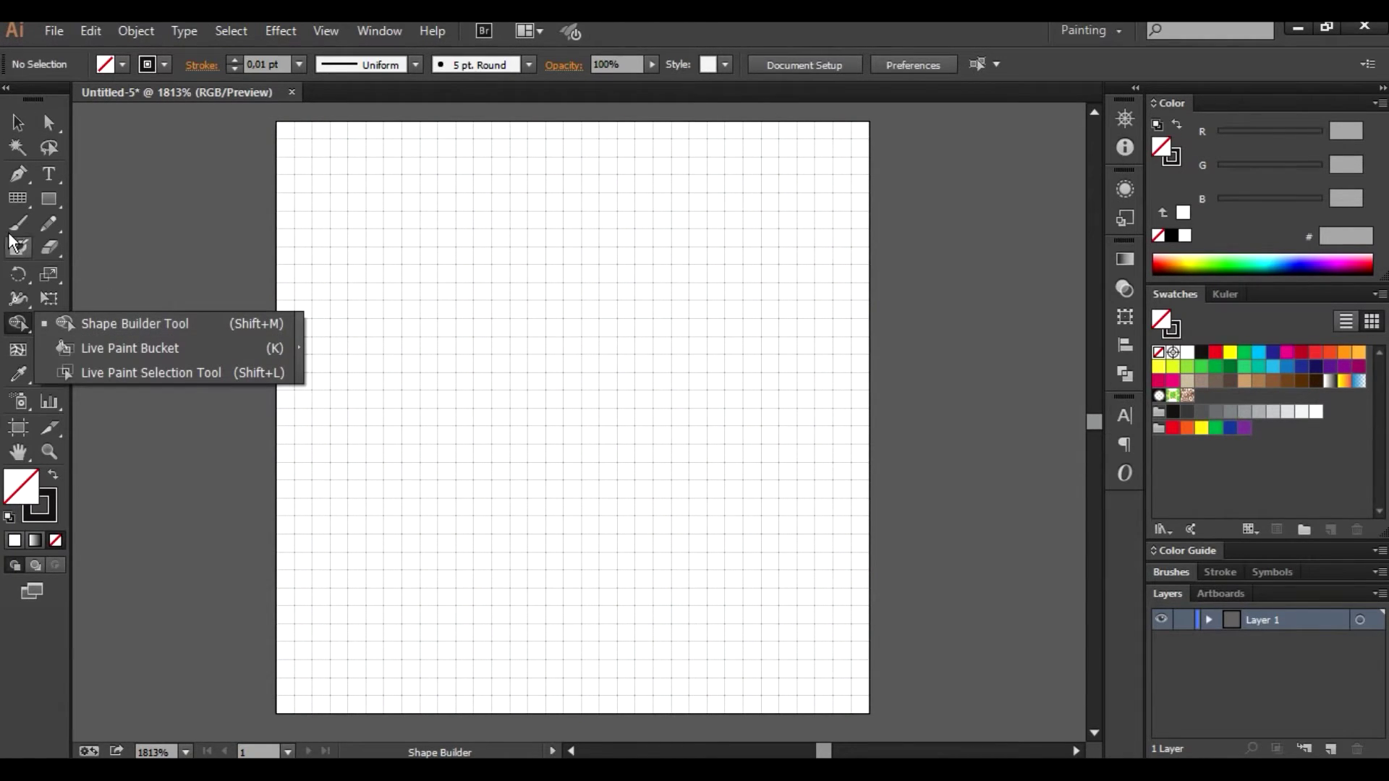
click(85, 352)
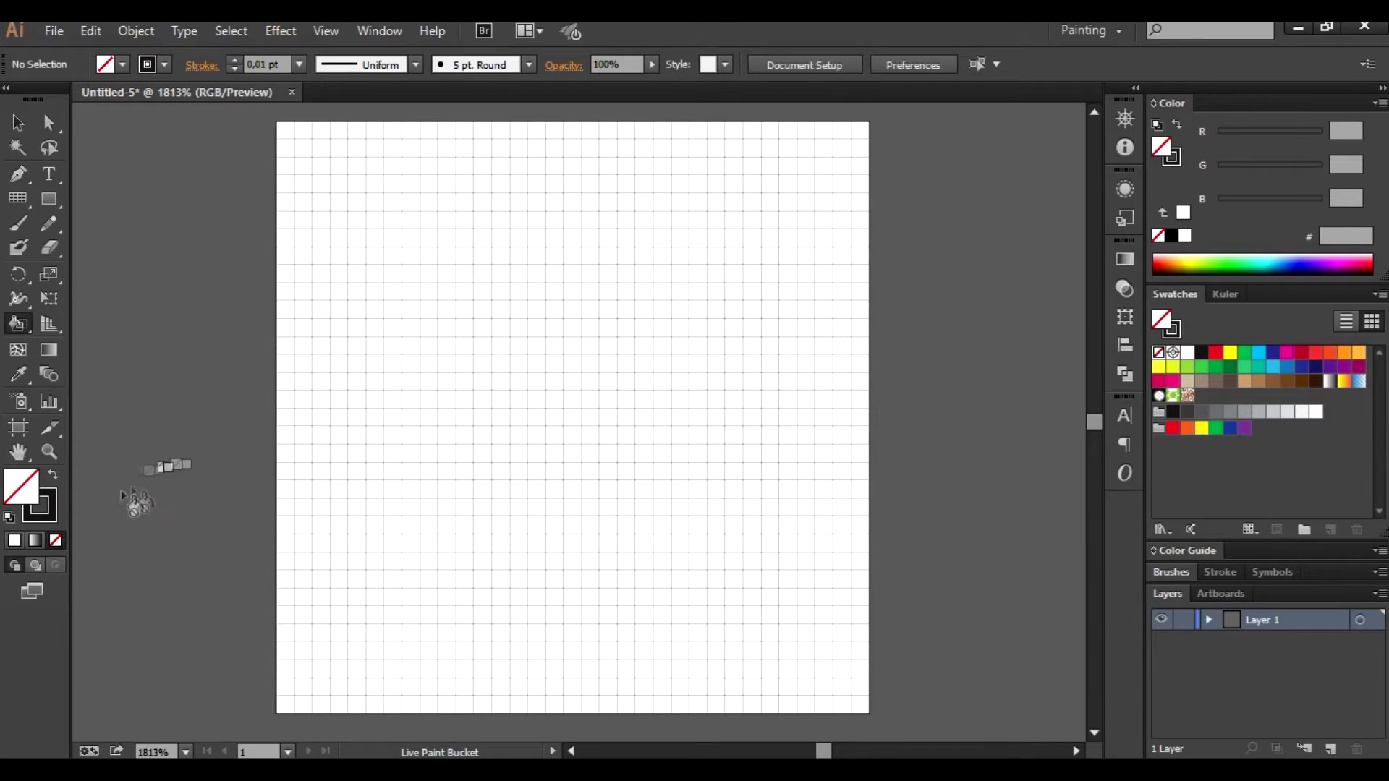
click(51, 477)
double_click(34, 494)
Step: Set the fill to yellow FFCC00 and paint the top three grid rows
mouse_move(1206, 383)
mouse_down()
mouse_move(1209, 459)
mouse_move(1217, 449)
mouse_up()
click(1170, 234)
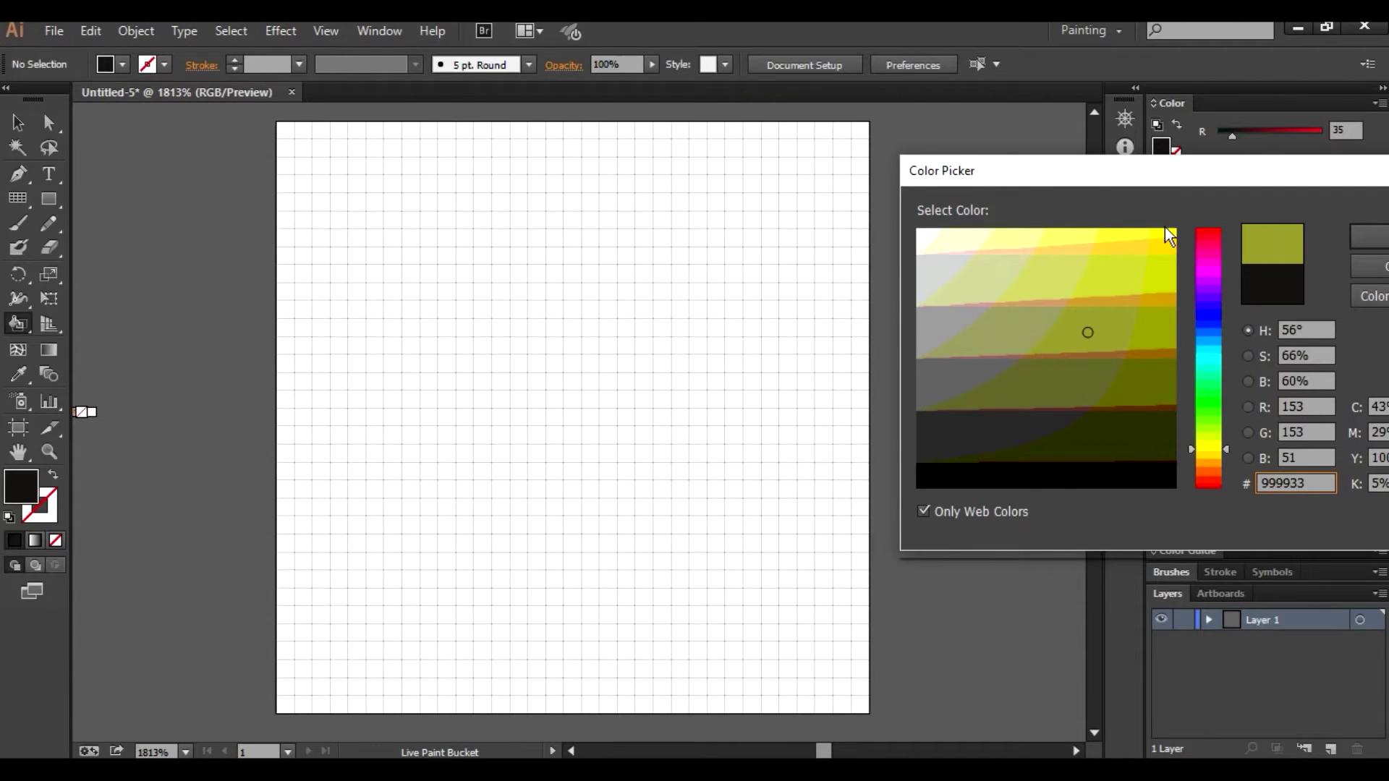
click(1369, 236)
drag(283, 132, 861, 132)
mouse_move(282, 148)
mouse_down()
mouse_move(782, 146)
mouse_move(366, 149)
mouse_move(339, 174)
mouse_move(496, 173)
mouse_up()
drag(286, 184, 747, 190)
Step: Paint the fourth and fifth grid rows yellow
drag(332, 190, 706, 190)
mouse_move(318, 196)
mouse_down()
mouse_move(339, 217)
mouse_move(263, 186)
mouse_up()
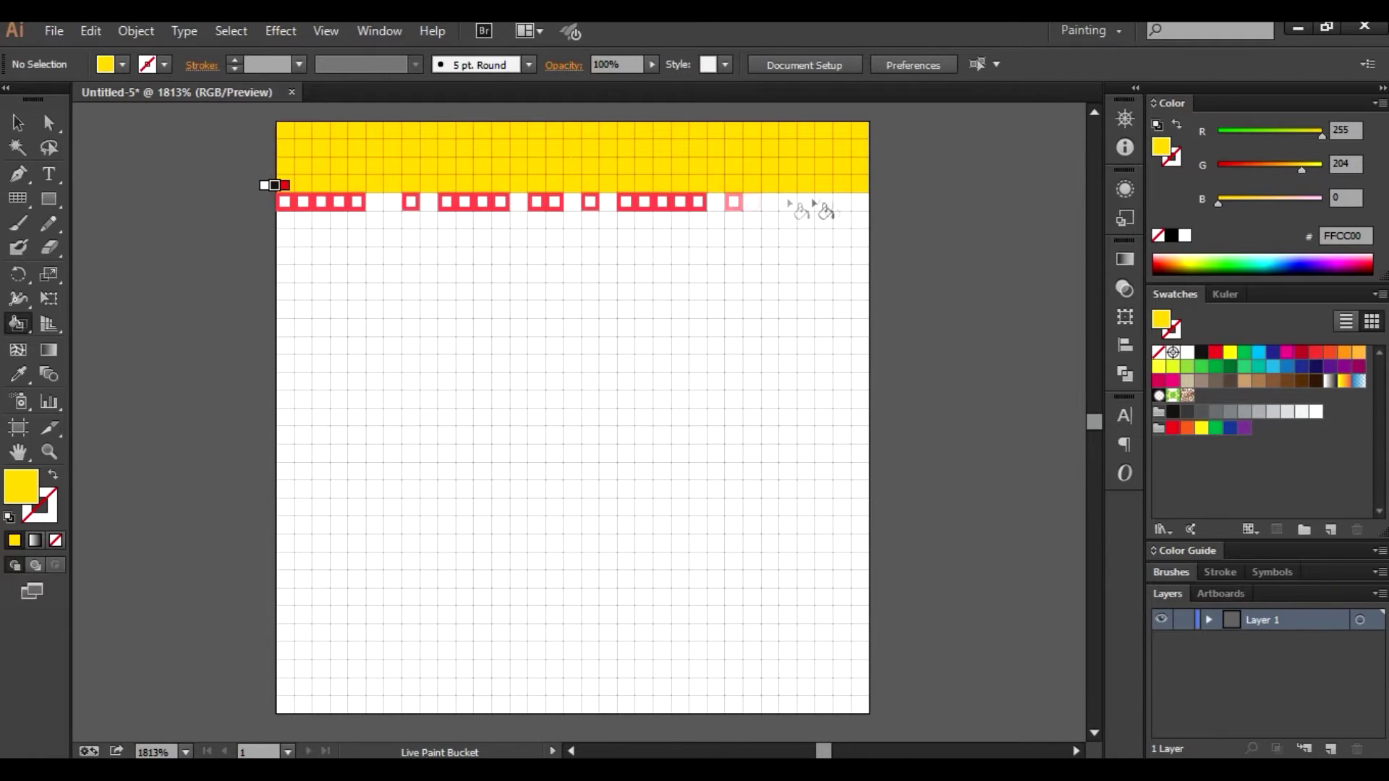
drag(843, 204, 396, 200)
drag(583, 206, 579, 212)
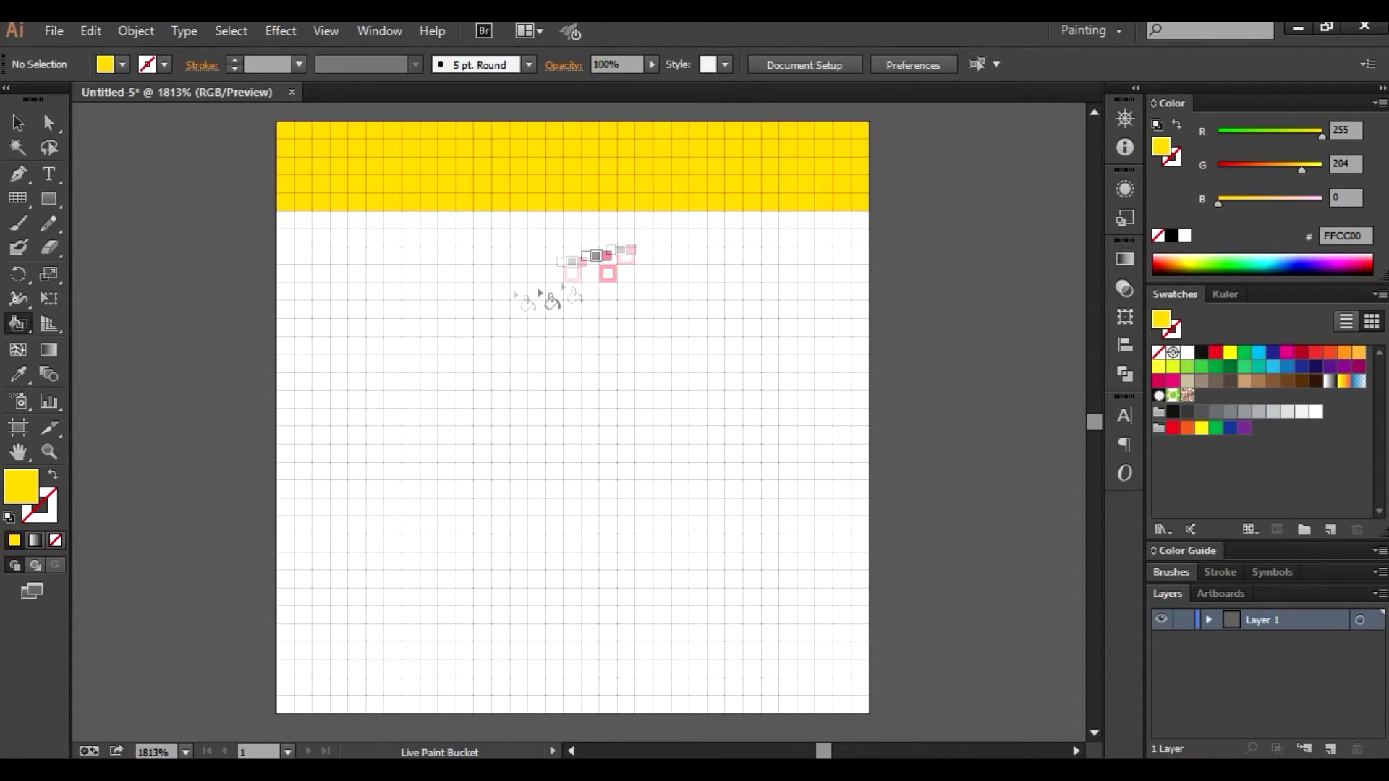
double_click(22, 486)
drag(1208, 330, 1213, 336)
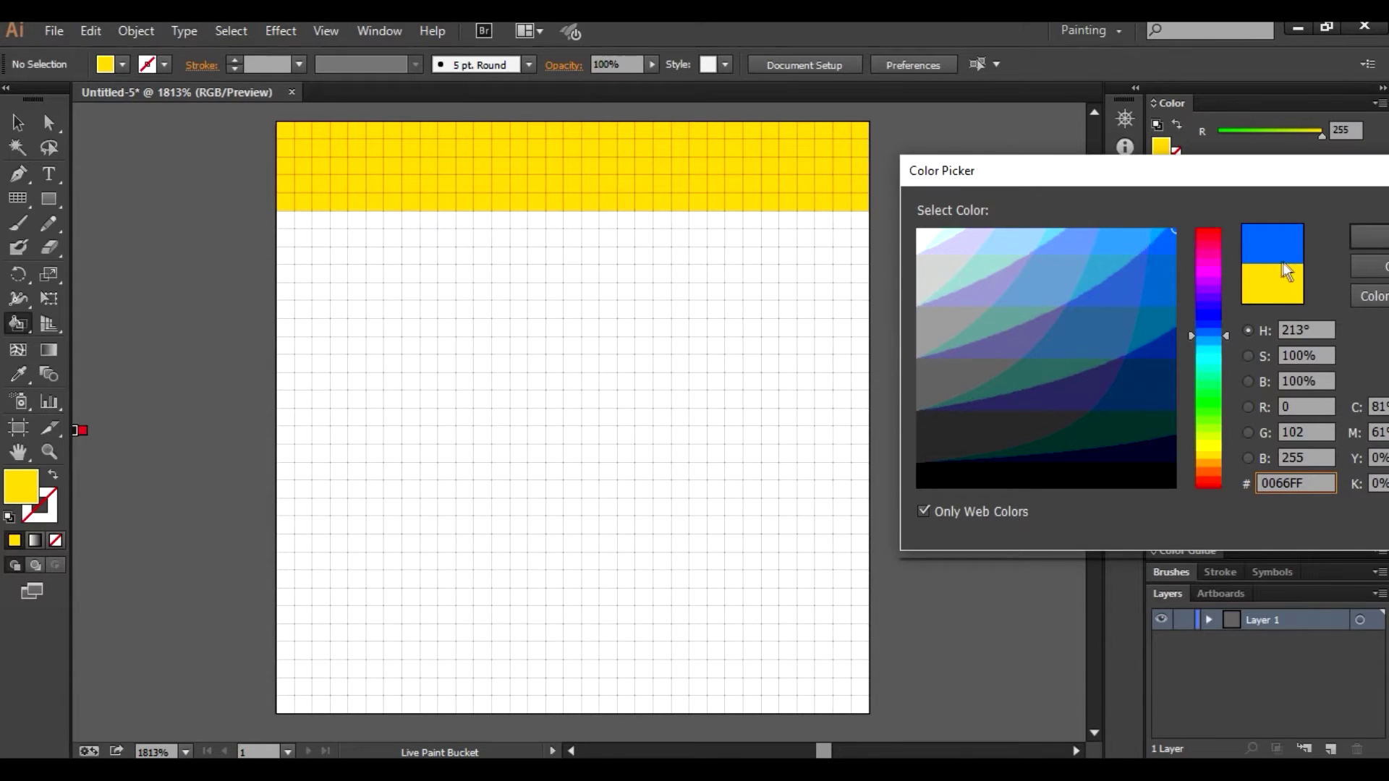
Step: Paint a blue 0066CC middle stripe and a stepped blue band lower down
key(Escape)
drag(287, 422, 855, 411)
key(ctrl+z)
drag(287, 422, 864, 419)
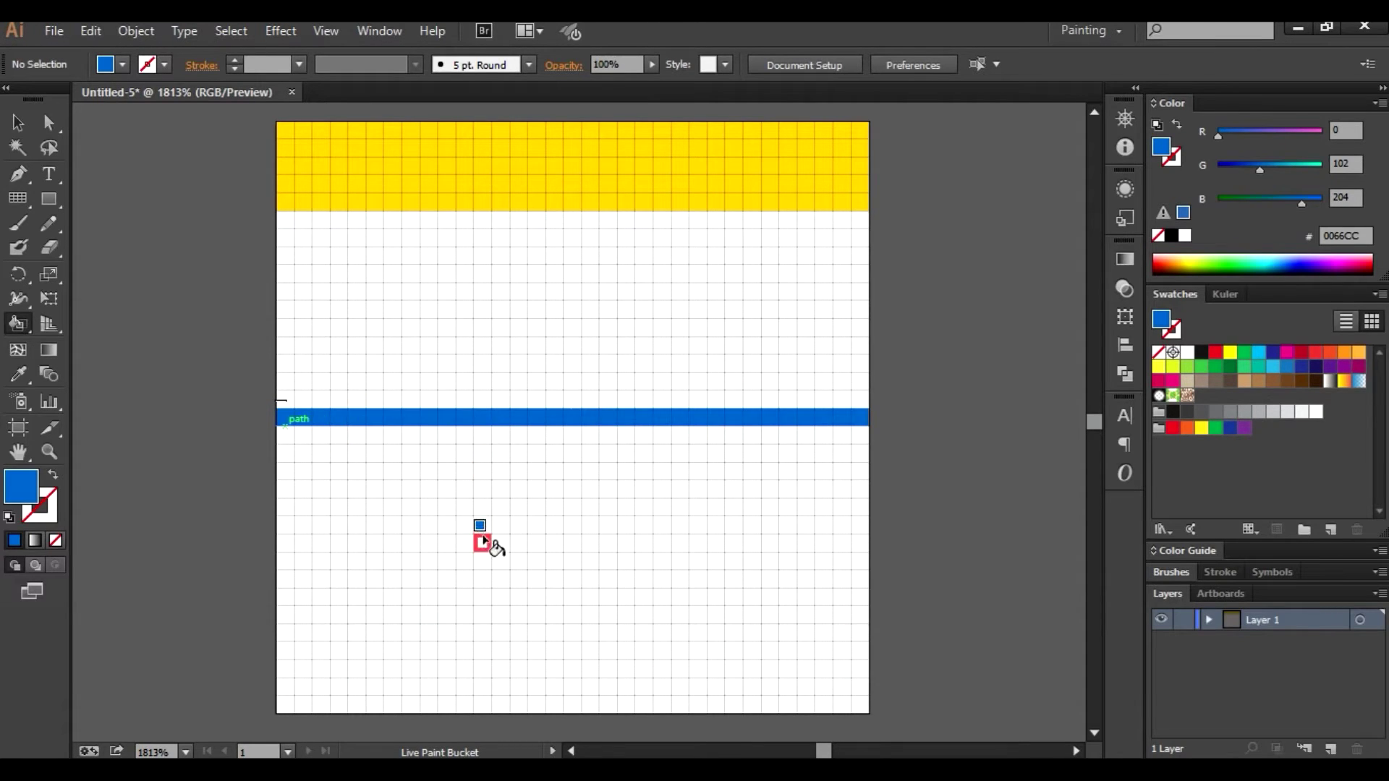
drag(279, 578, 759, 571)
mouse_move(405, 578)
mouse_down()
mouse_move(817, 584)
mouse_move(785, 571)
mouse_up()
click(661, 578)
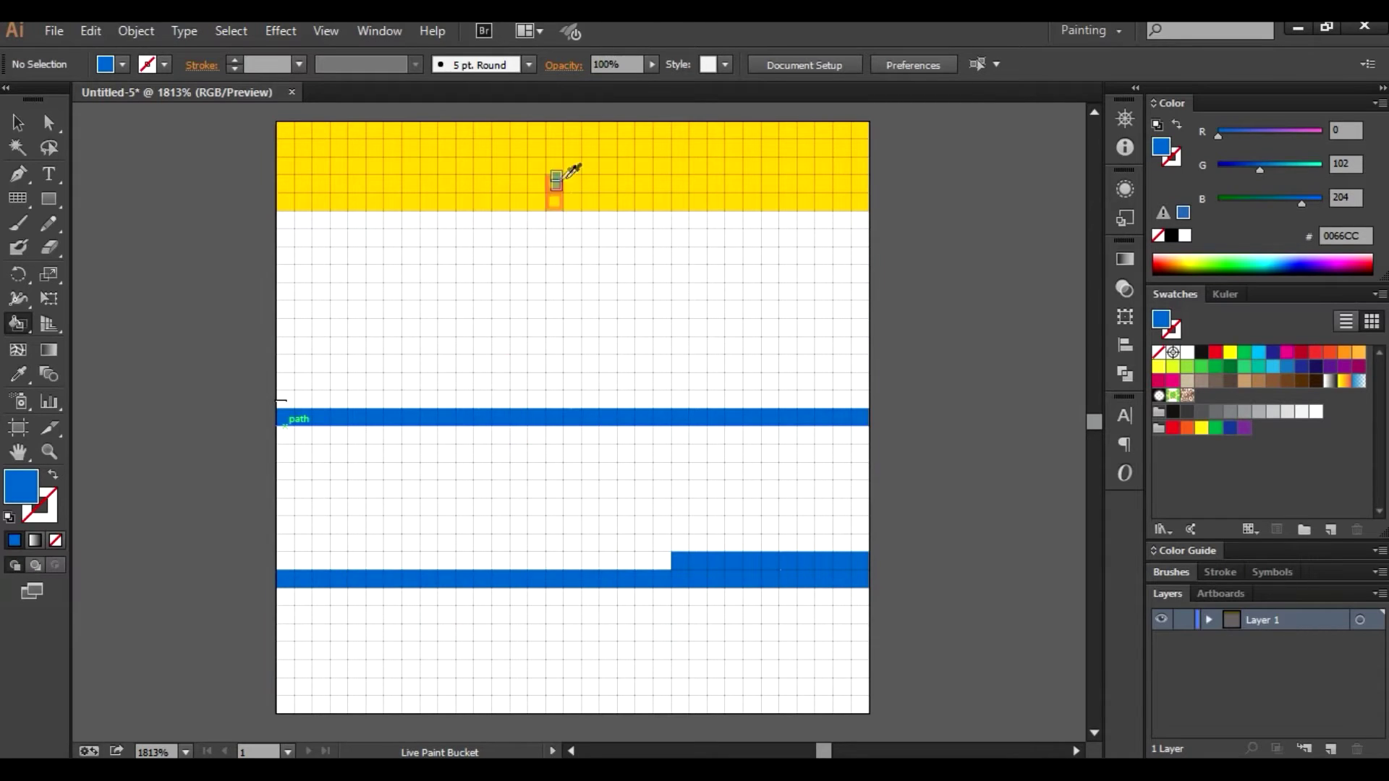
Step: Sample the yellow and paint the row under the yellow block, leaving some gaps
alt+click(571, 185)
mouse_move(282, 219)
mouse_down()
mouse_move(884, 238)
mouse_move(868, 235)
mouse_up()
key(ctrl+z)
drag(280, 219, 853, 217)
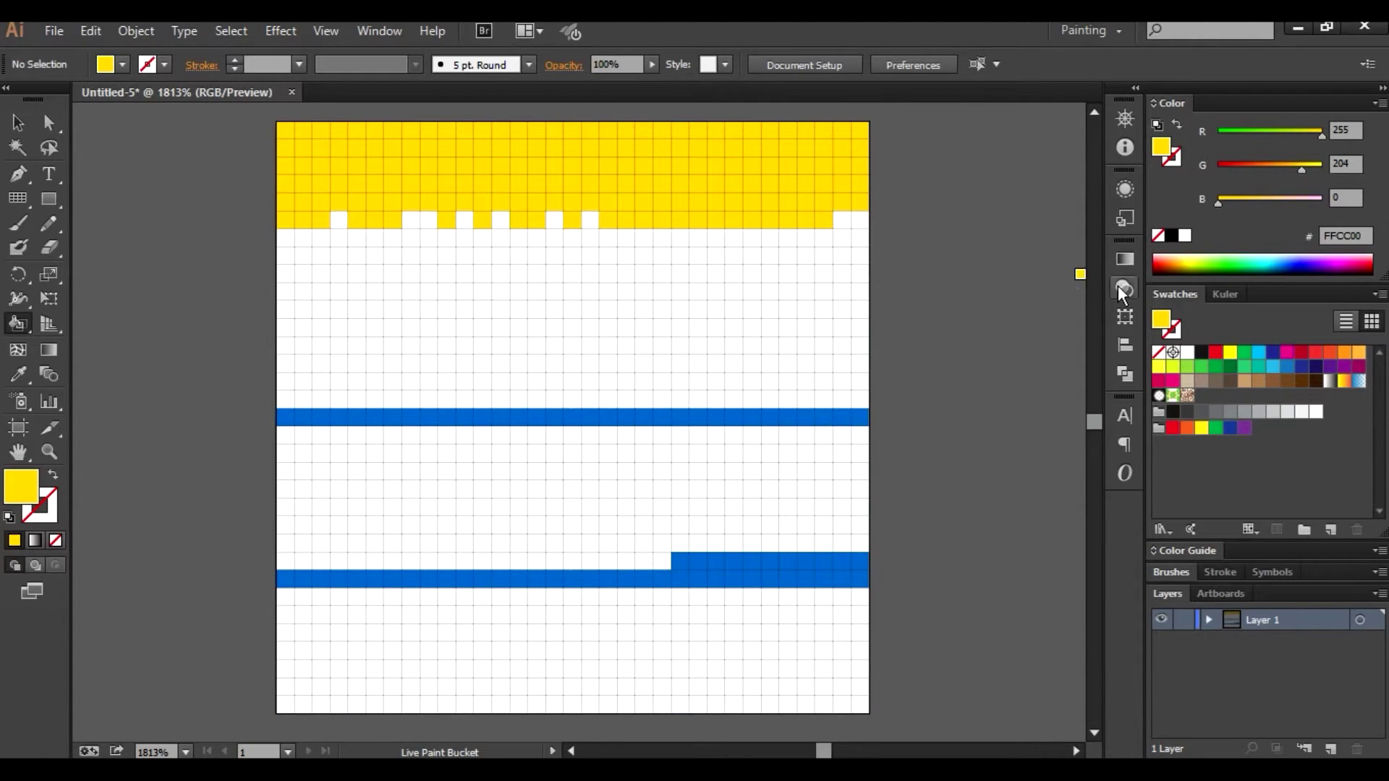
double_click(20, 482)
Step: Set the fill to orange FF9900 and paint cells in the sky's bottom row
click(1163, 275)
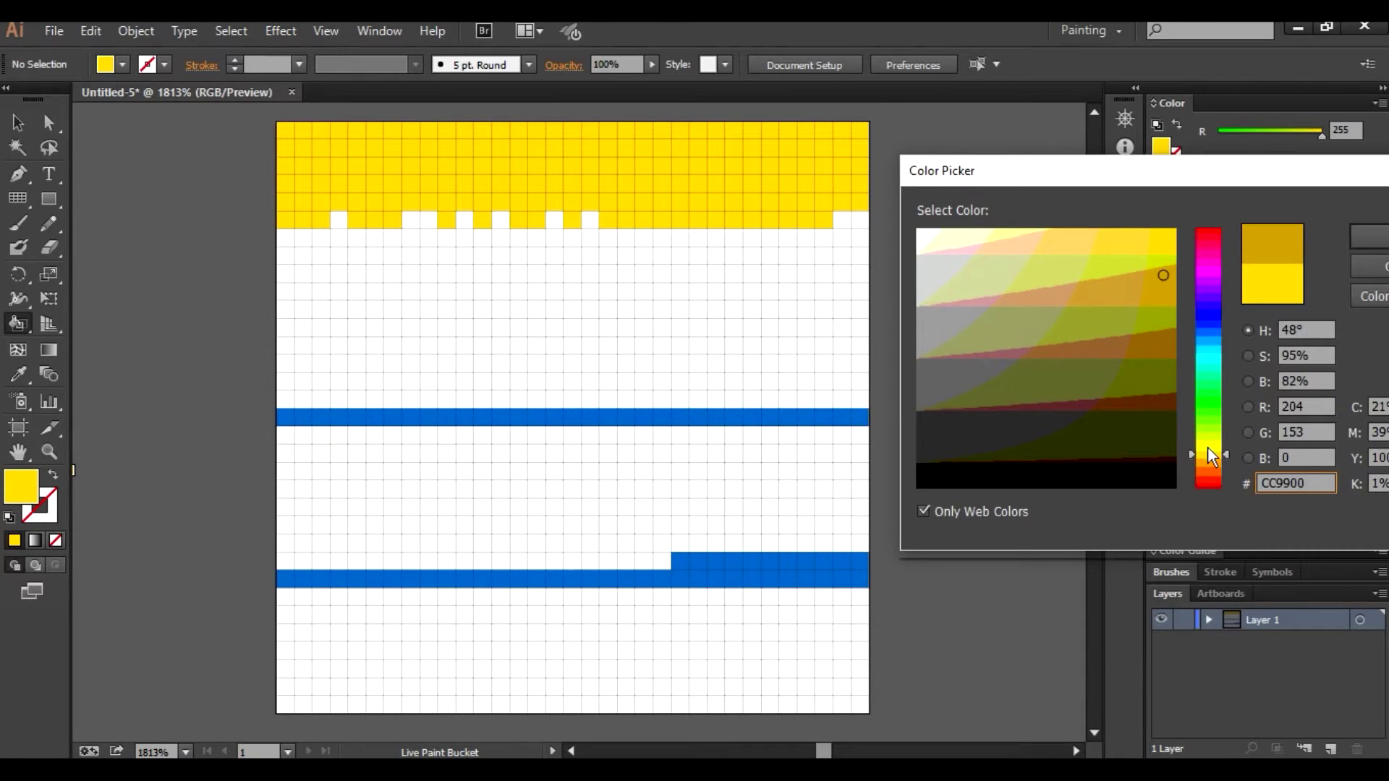
click(1213, 458)
click(1173, 230)
click(1360, 237)
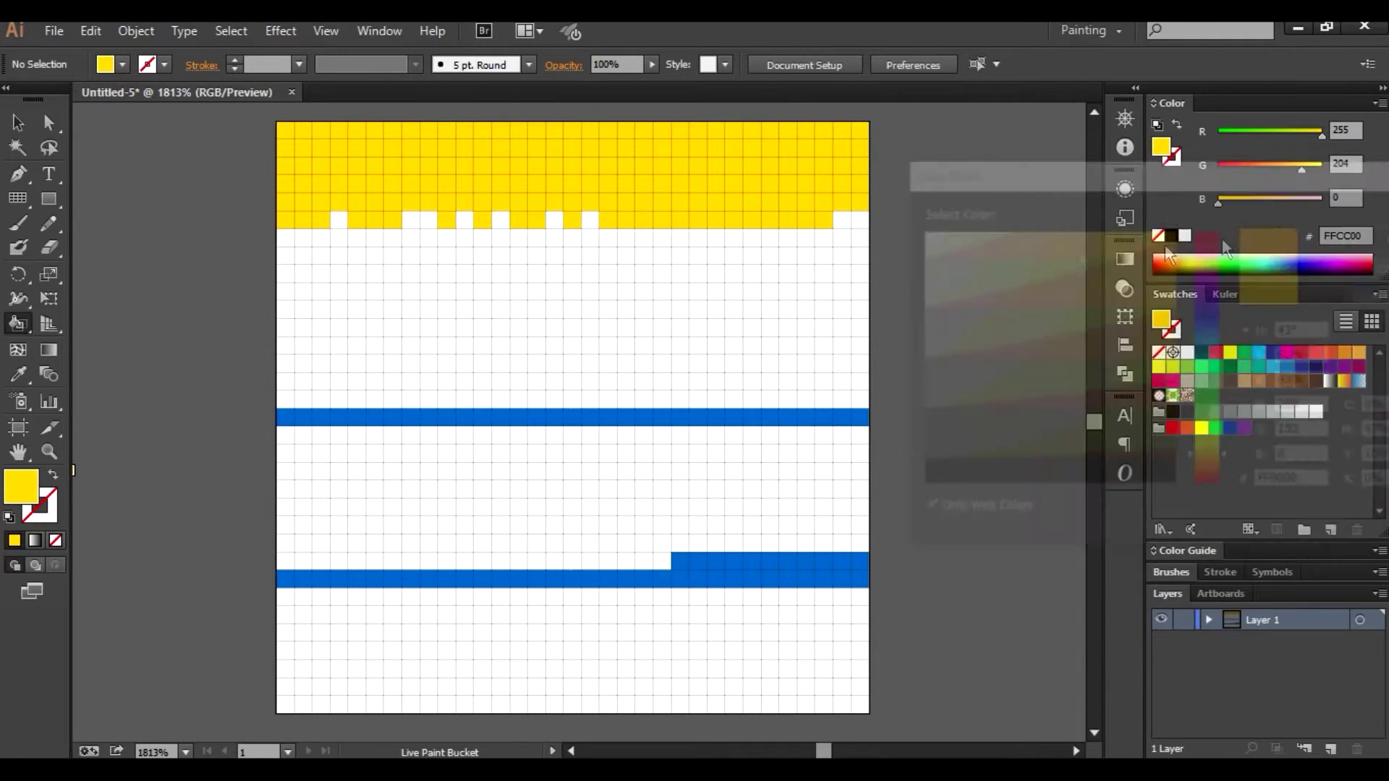
click(417, 224)
click(434, 223)
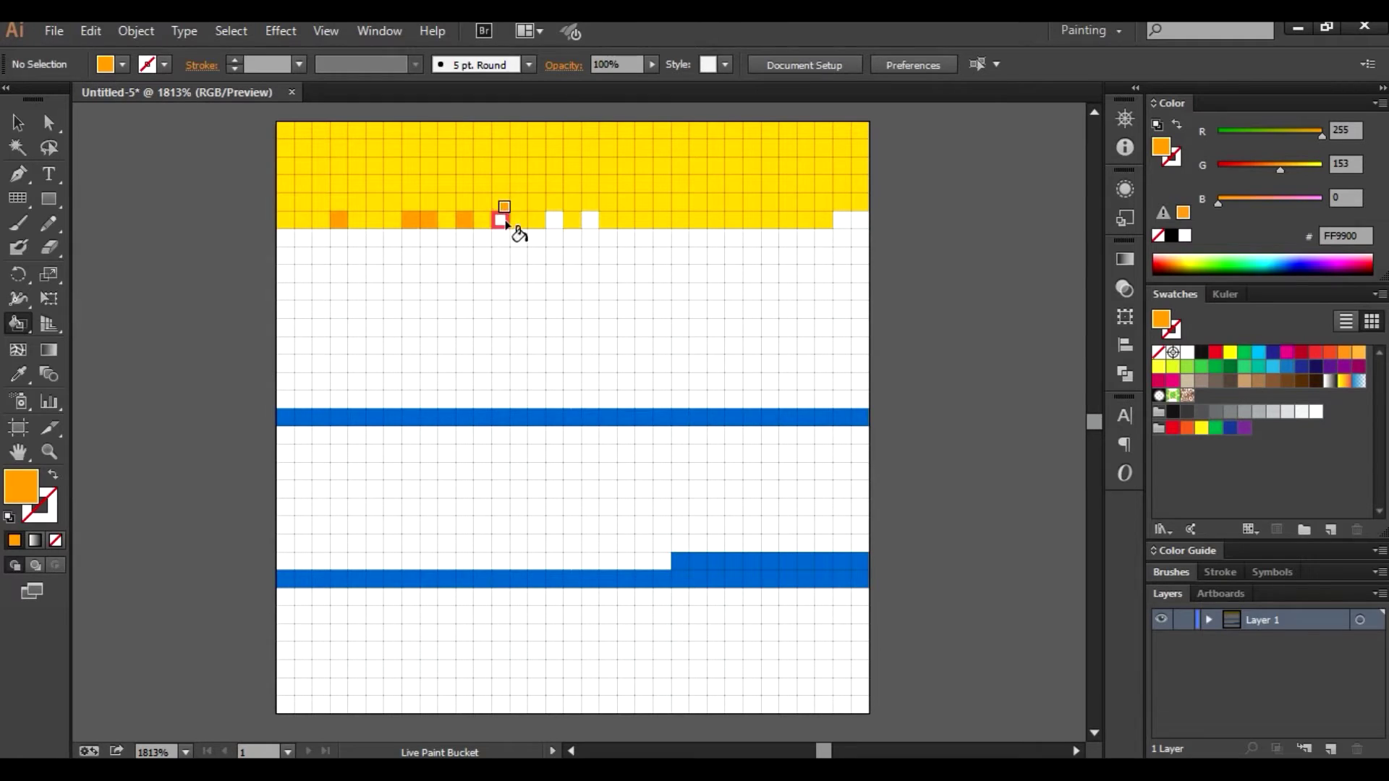
click(591, 223)
Step: Paint more scattered orange cells along the sky's lower edge and dismiss the paint warning
mouse_move(674, 221)
mouse_down()
mouse_move(775, 221)
mouse_move(731, 203)
mouse_up()
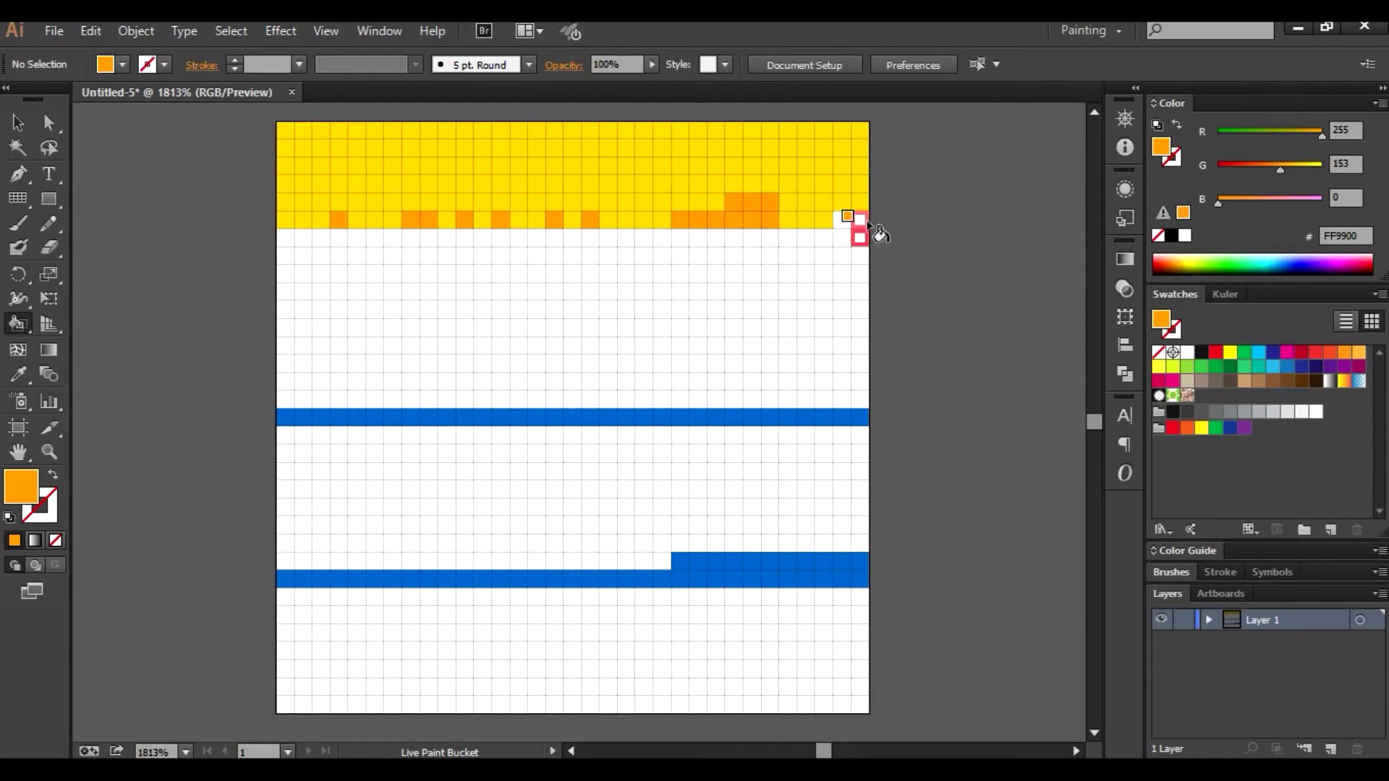
drag(857, 225, 841, 204)
click(519, 202)
click(484, 220)
drag(394, 220, 349, 221)
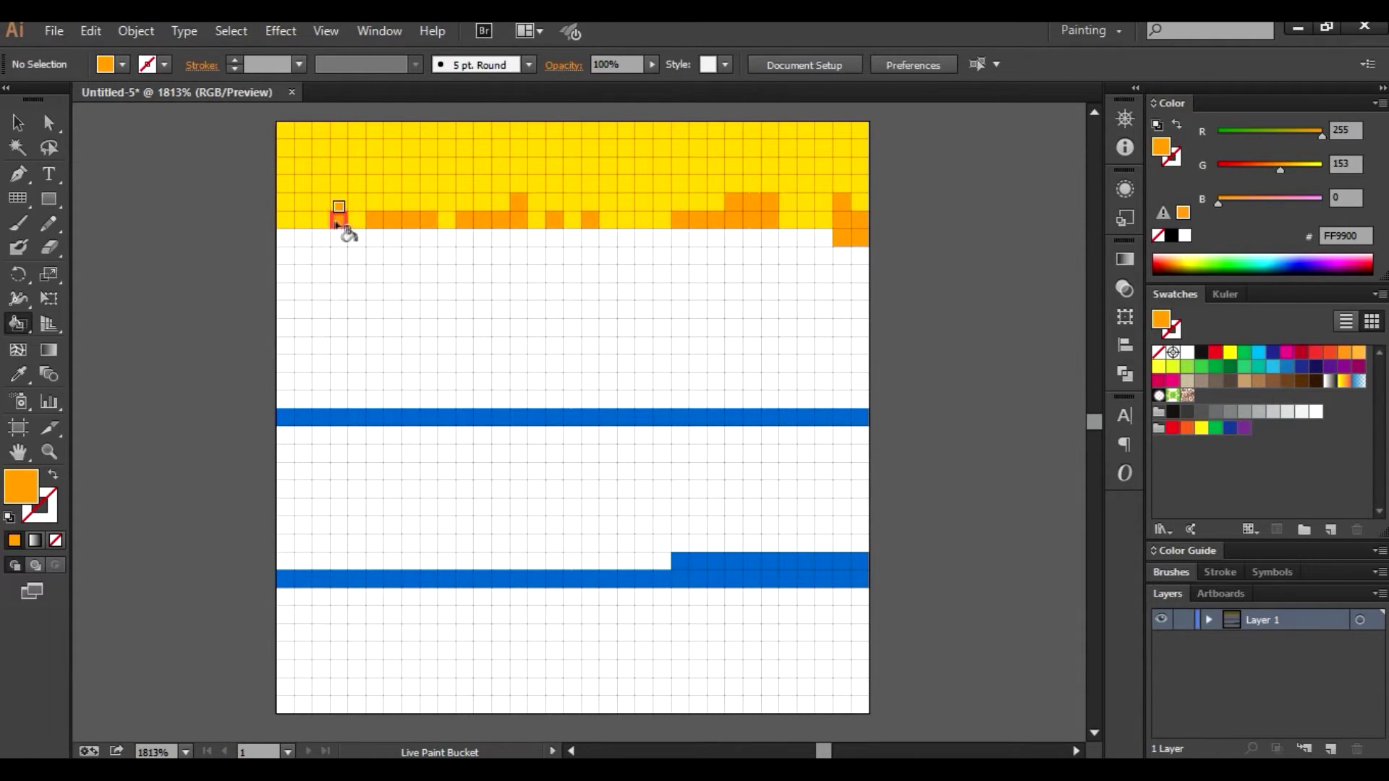
click(580, 237)
click(924, 533)
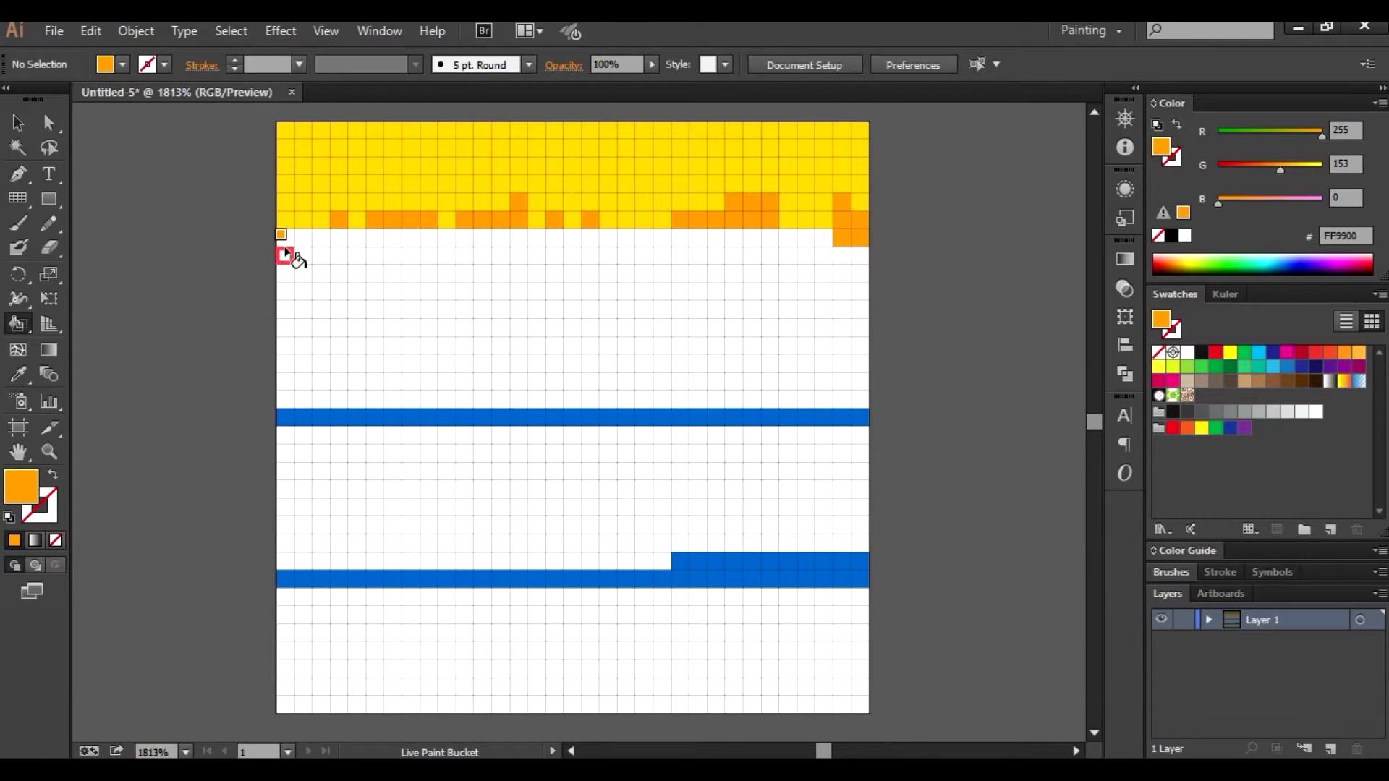
Step: Fill the rows below the sky orange until no white cells remain
drag(605, 246, 825, 238)
drag(286, 255, 799, 255)
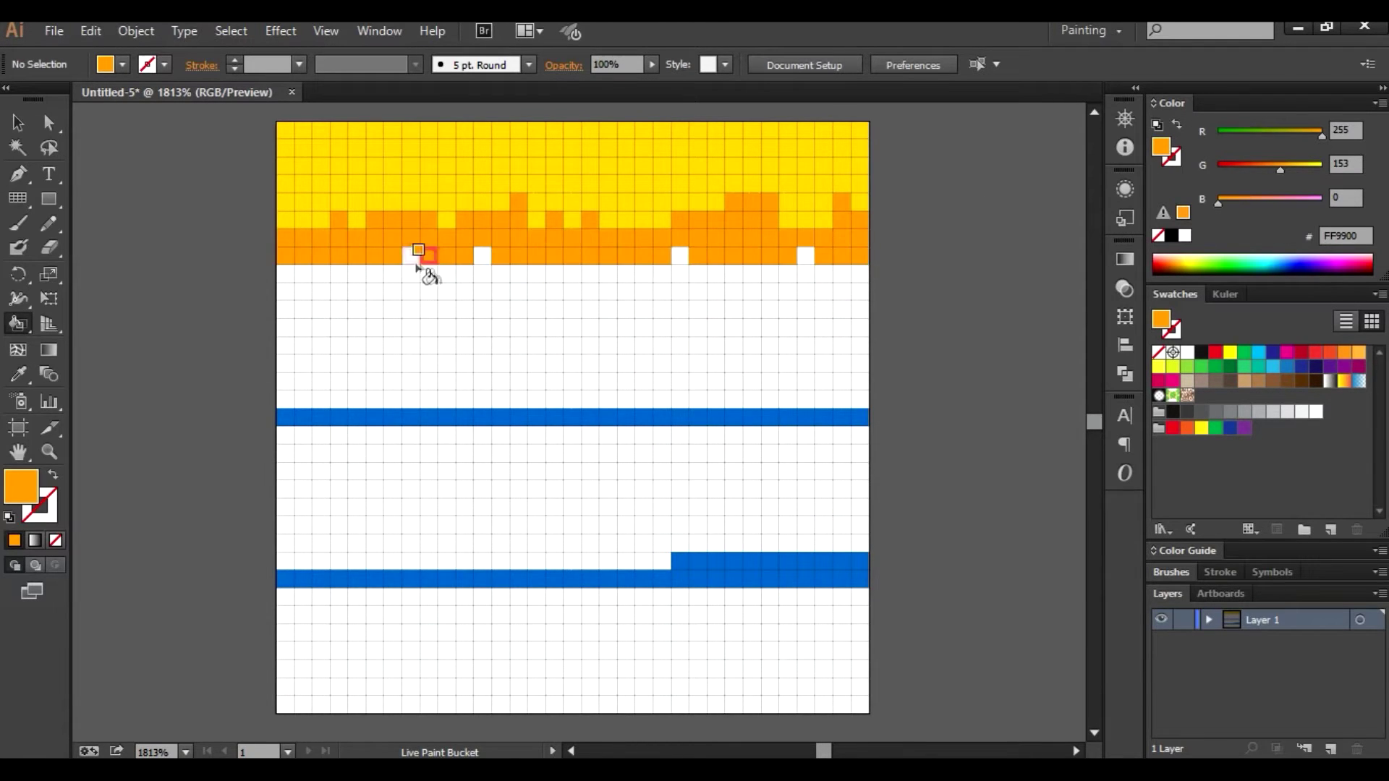
drag(411, 257, 806, 257)
drag(286, 274, 861, 274)
mouse_move(715, 273)
mouse_down()
mouse_move(383, 275)
mouse_move(481, 297)
mouse_move(861, 292)
mouse_up()
mouse_move(321, 311)
mouse_down()
mouse_move(858, 305)
mouse_move(293, 311)
mouse_up()
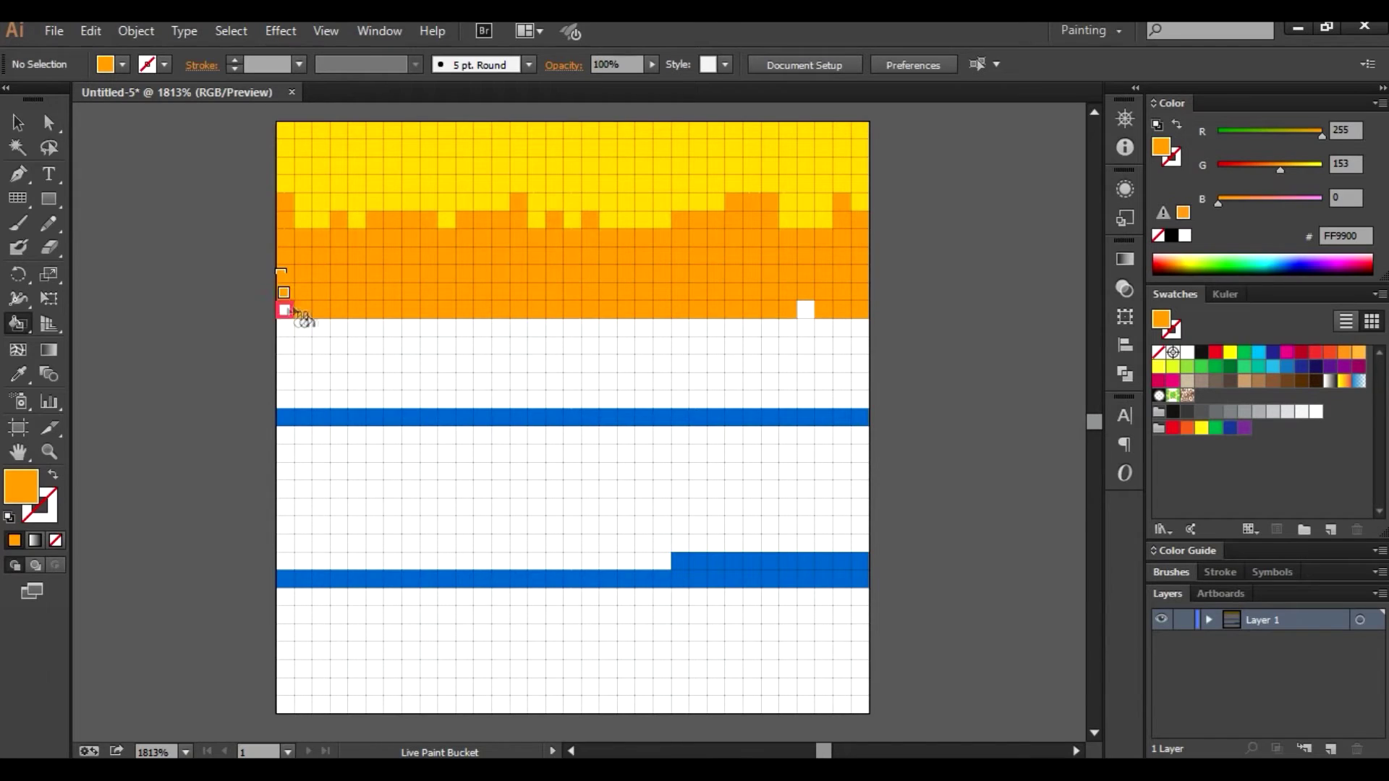
click(806, 309)
double_click(20, 486)
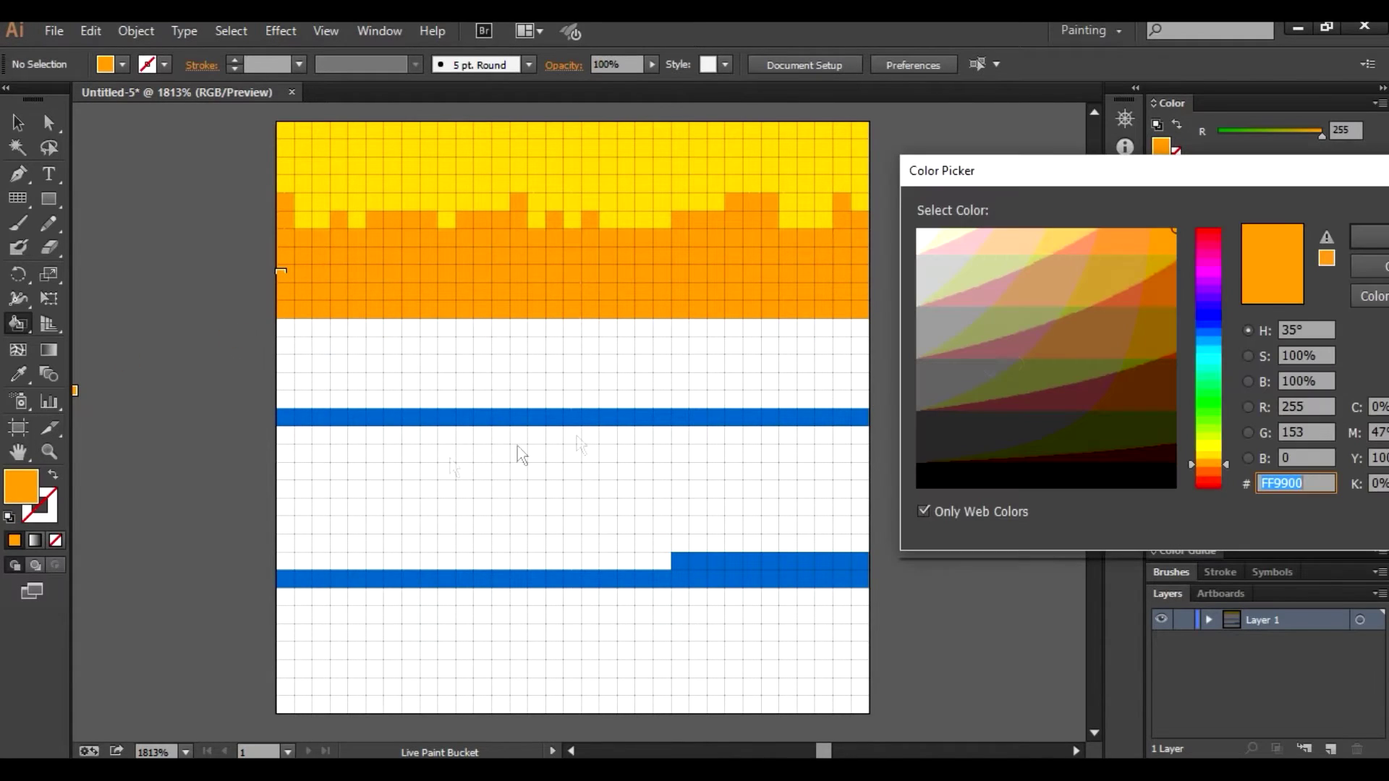
Step: Set the fill to red-orange FF6600 and paint the rows beneath the orange band
drag(1210, 464, 1210, 473)
key(Return)
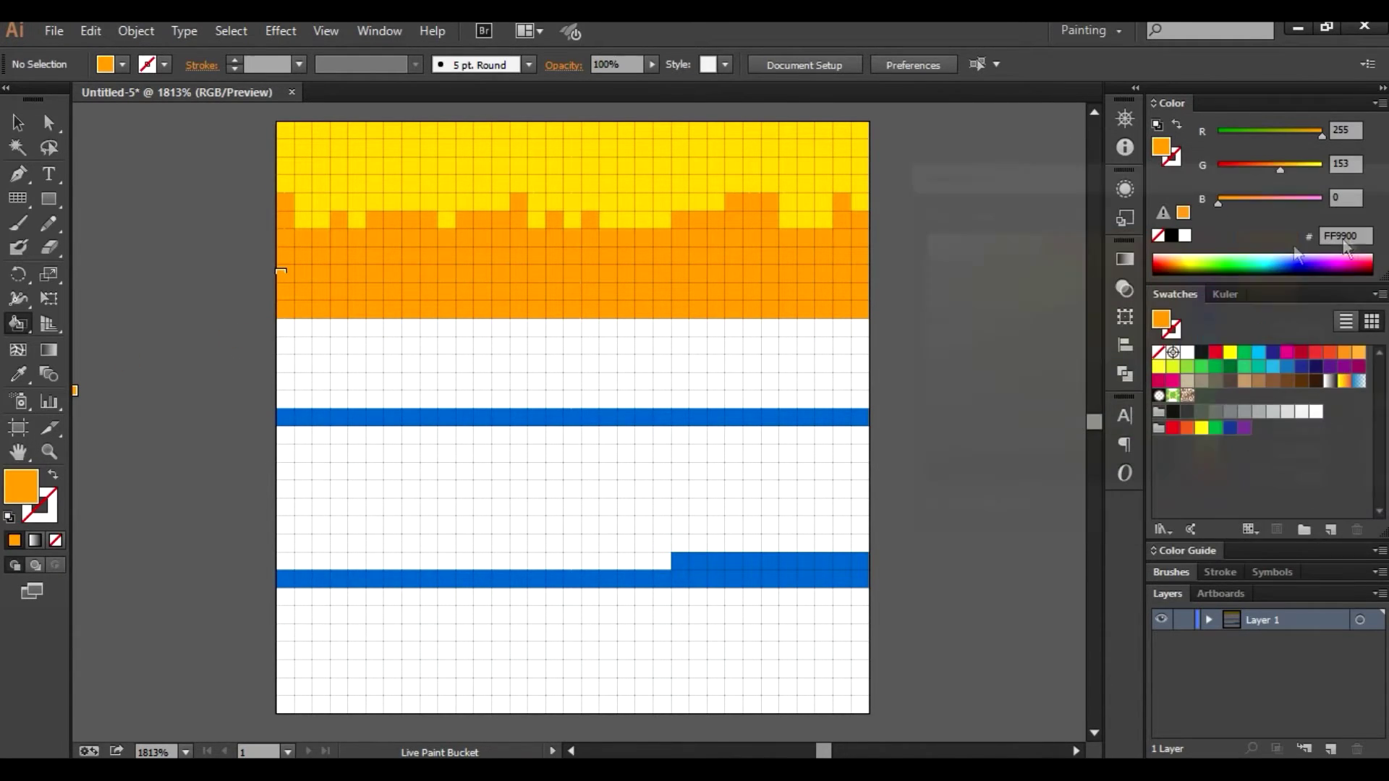
mouse_move(296, 329)
mouse_down()
mouse_move(760, 331)
mouse_move(610, 327)
mouse_up()
drag(297, 346, 839, 348)
drag(296, 361, 875, 366)
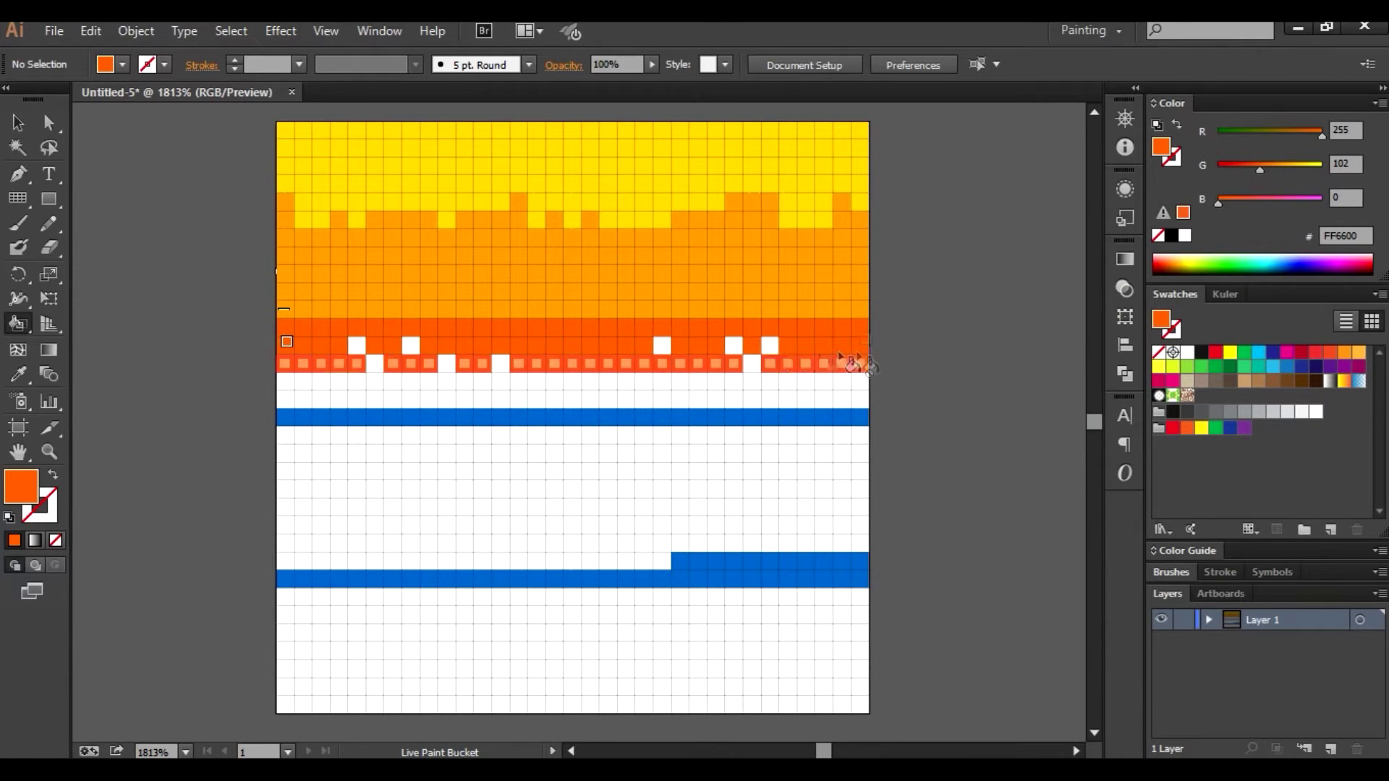
mouse_move(357, 346)
mouse_down()
mouse_move(434, 363)
mouse_move(769, 346)
mouse_up()
click(743, 362)
mouse_move(297, 381)
mouse_down()
mouse_move(824, 382)
mouse_move(286, 384)
mouse_move(861, 400)
mouse_up()
Step: Scatter red-orange cells into the orange band's lower edge
drag(285, 309, 322, 310)
click(356, 310)
click(392, 310)
click(408, 274)
click(467, 310)
click(572, 289)
click(647, 289)
click(738, 318)
click(778, 289)
Step: Turn off the paint warning, add one more red-orange cell, and paint the row below the blue line 0066CC
click(882, 306)
click(519, 536)
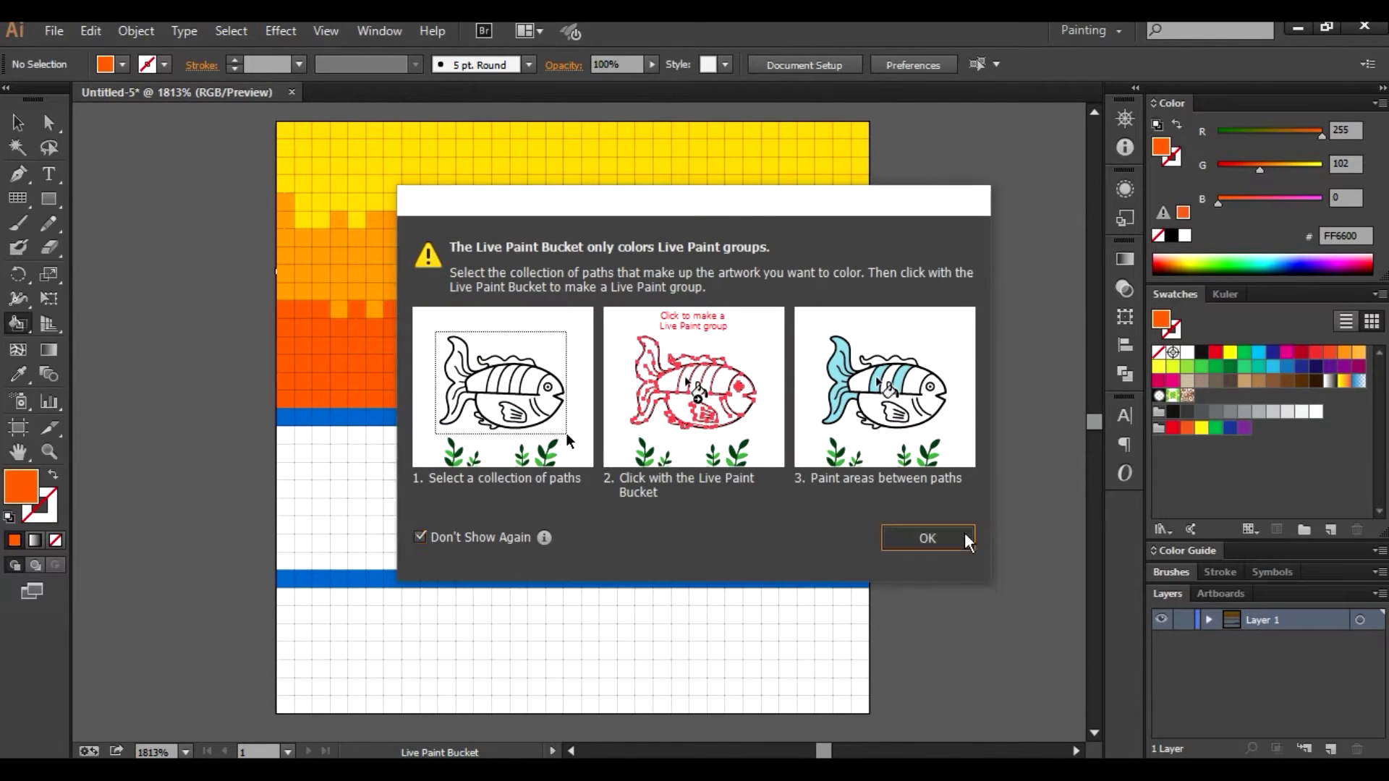
click(962, 540)
click(500, 273)
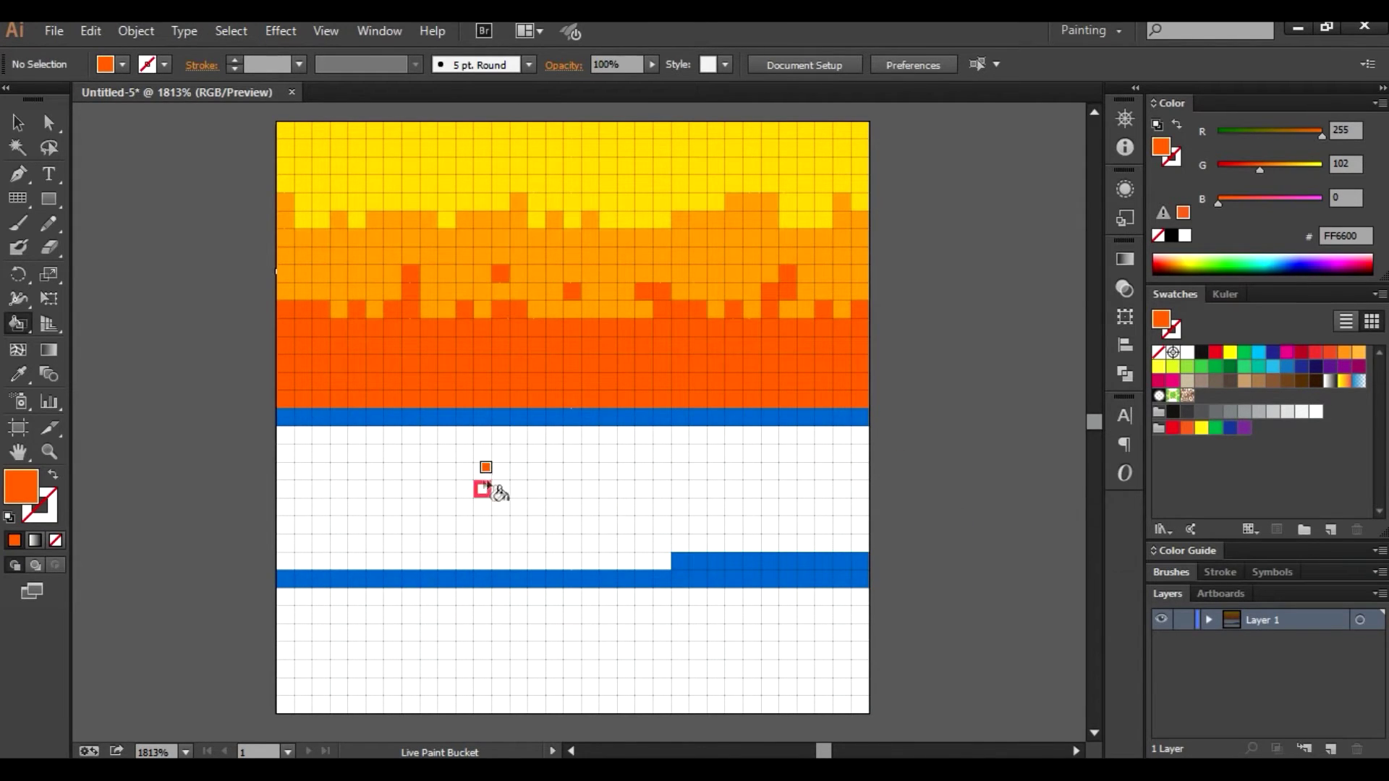
alt+click(354, 420)
mouse_move(288, 442)
mouse_down()
mouse_move(675, 465)
mouse_move(390, 448)
mouse_move(875, 434)
mouse_up()
Step: Paint the upper sea rows blue 0066CC, filling the white gaps
drag(396, 440, 842, 456)
drag(630, 454, 752, 454)
mouse_move(560, 457)
mouse_down()
mouse_move(285, 463)
mouse_move(870, 486)
mouse_up()
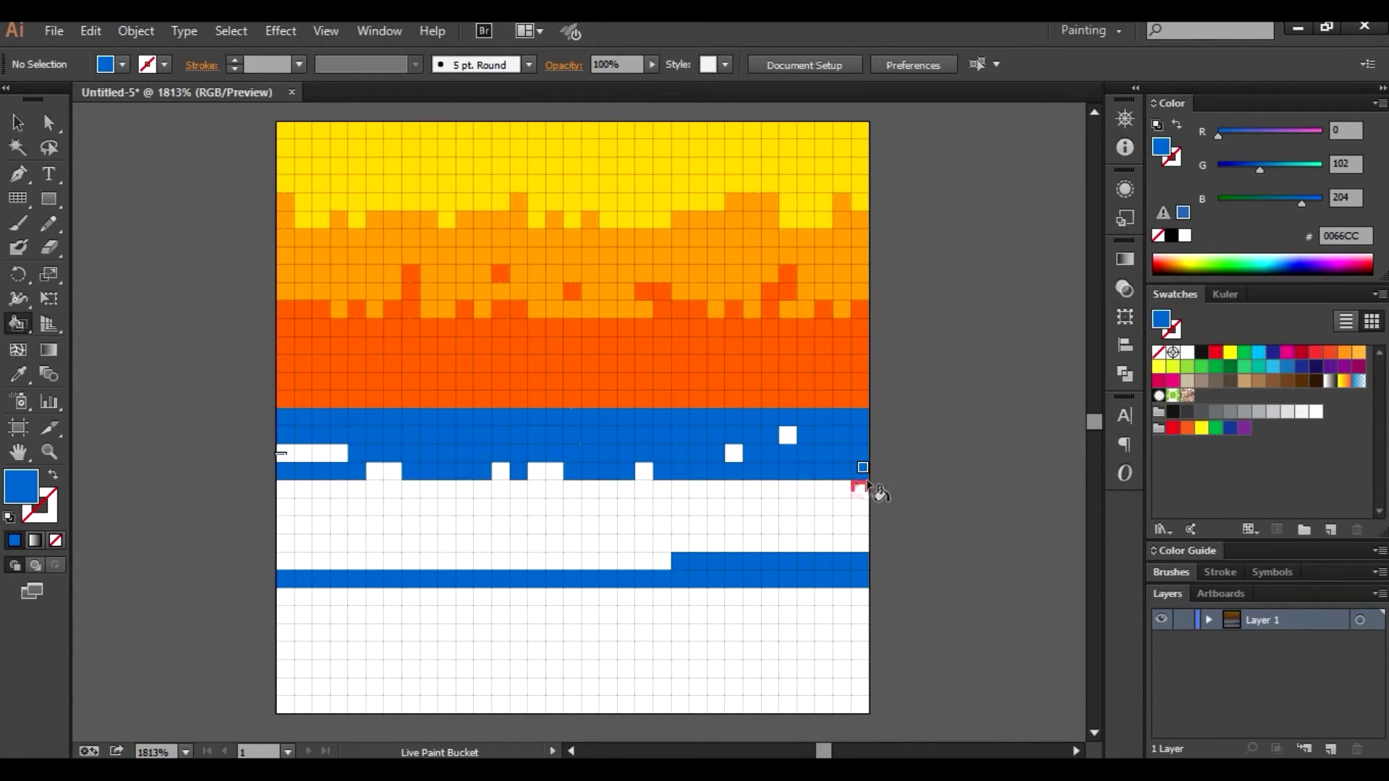
drag(284, 490, 687, 501)
mouse_move(803, 487)
mouse_down()
mouse_move(396, 496)
mouse_move(644, 490)
mouse_move(734, 453)
mouse_up()
drag(340, 452, 282, 453)
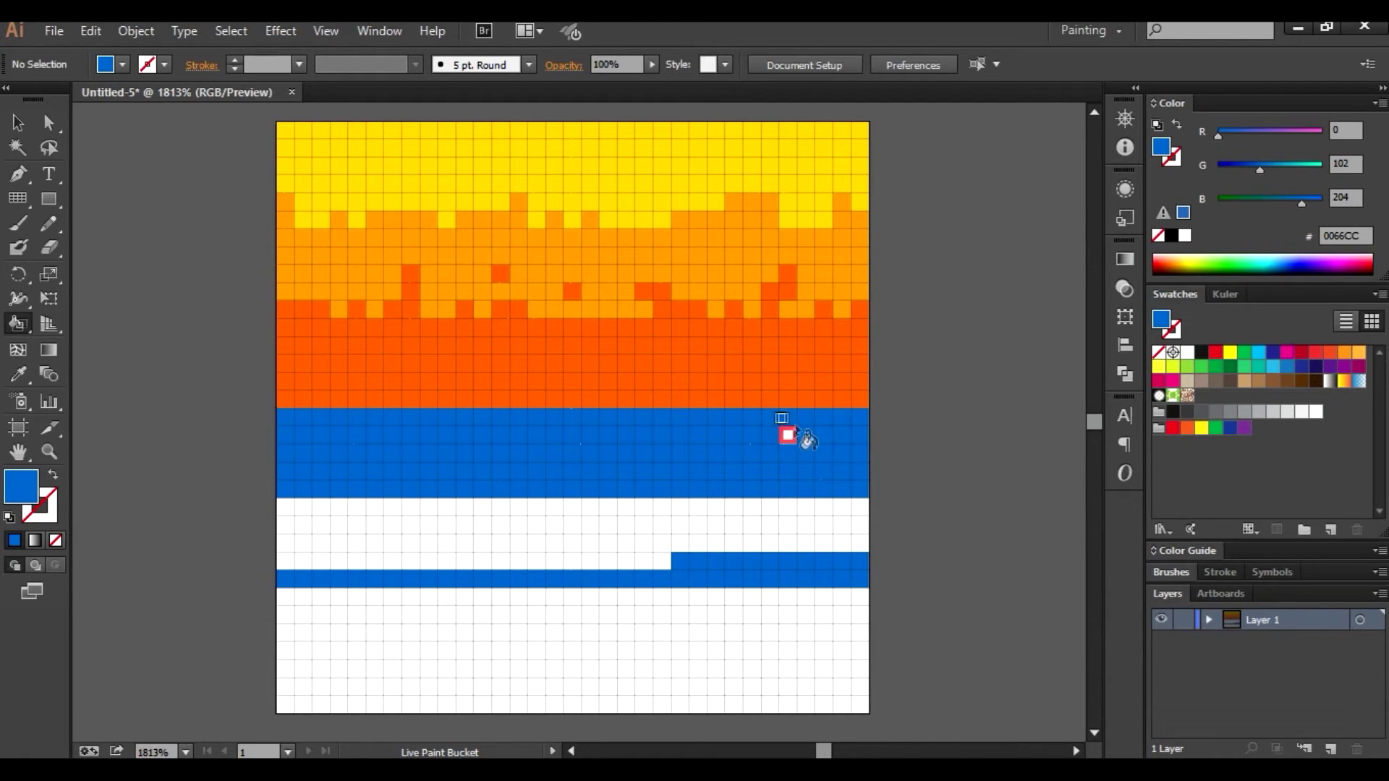
Step: Fill the lower sea rows and the last leftover white cells blue
mouse_move(868, 510)
mouse_down()
mouse_move(289, 514)
mouse_move(858, 513)
mouse_move(288, 546)
mouse_move(846, 543)
mouse_move(751, 524)
mouse_up()
drag(669, 562, 285, 562)
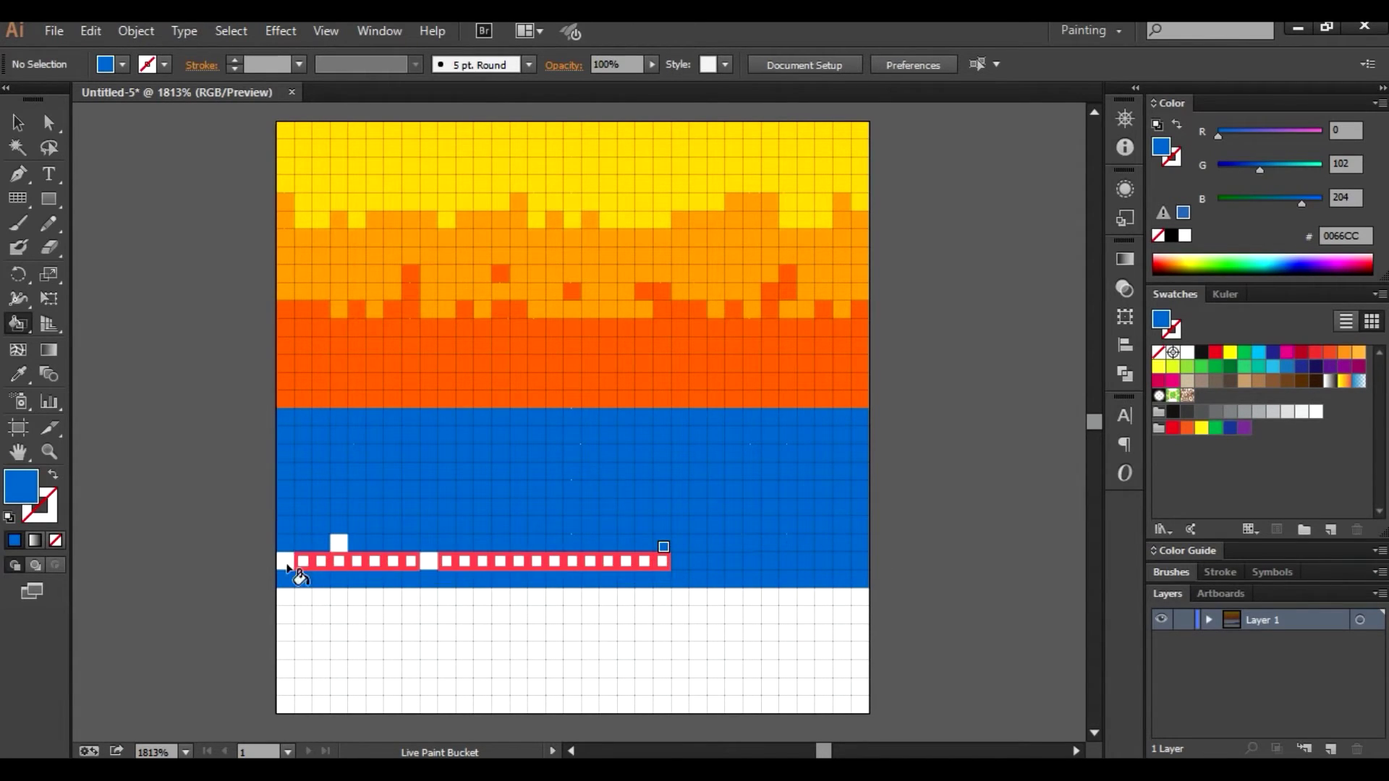
click(339, 544)
click(428, 561)
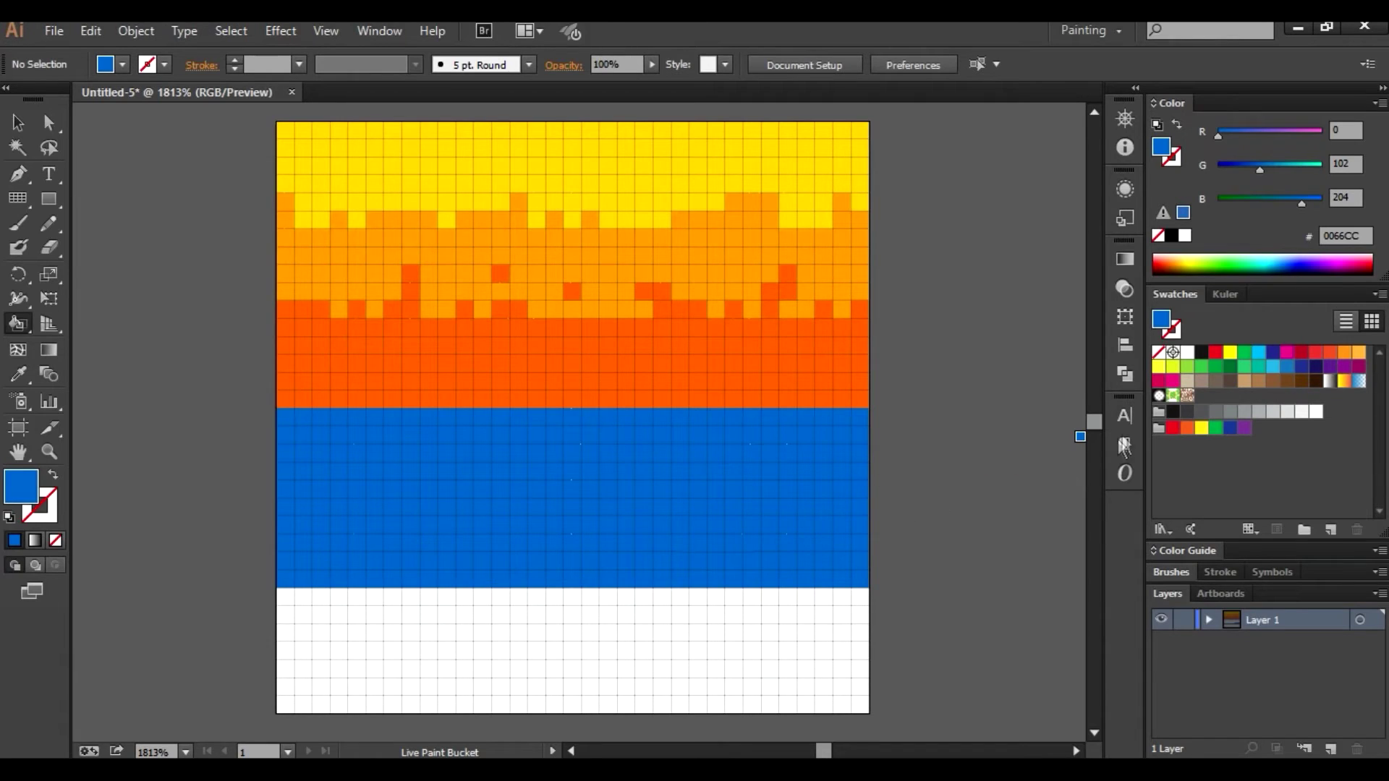
click(1271, 354)
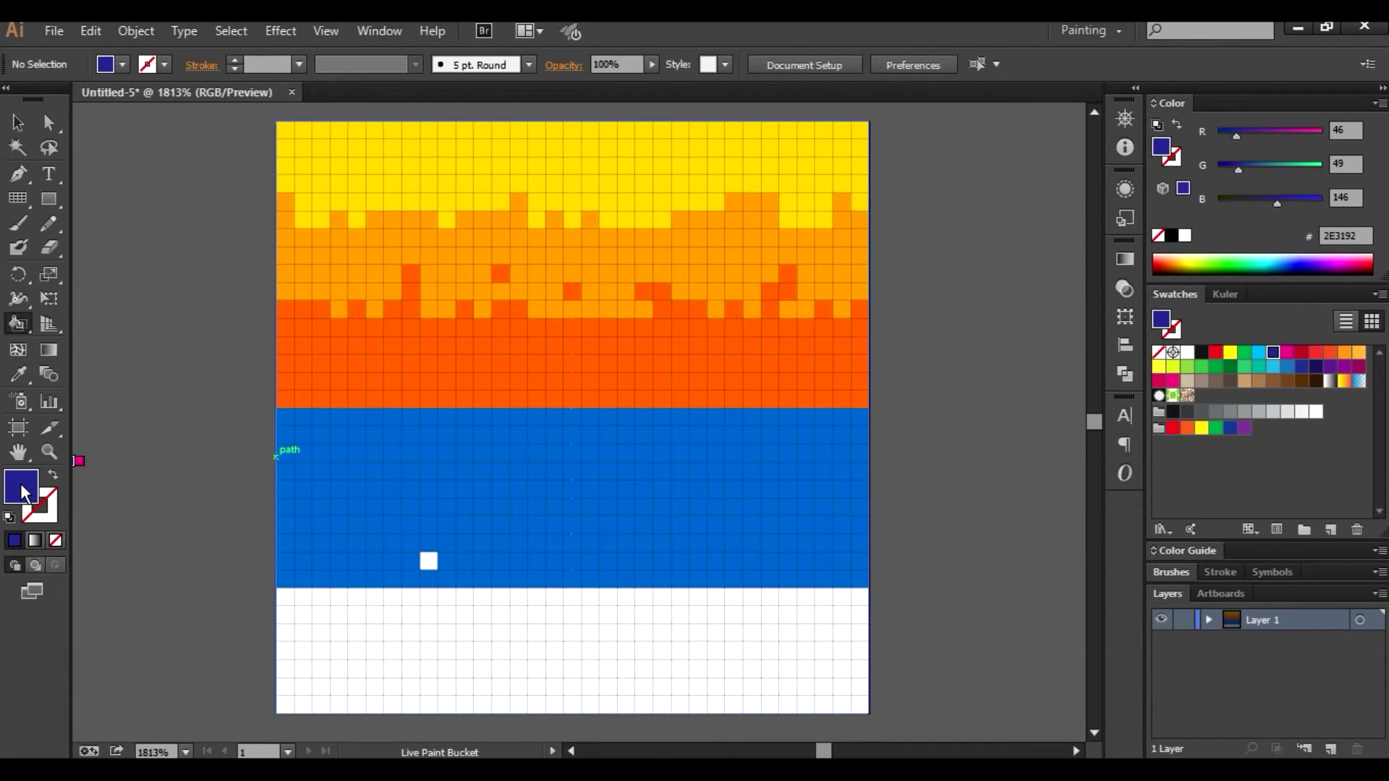
Step: Paint short navy 2E3192 wave streaks across the sea, including the left edge
drag(367, 563, 366, 563)
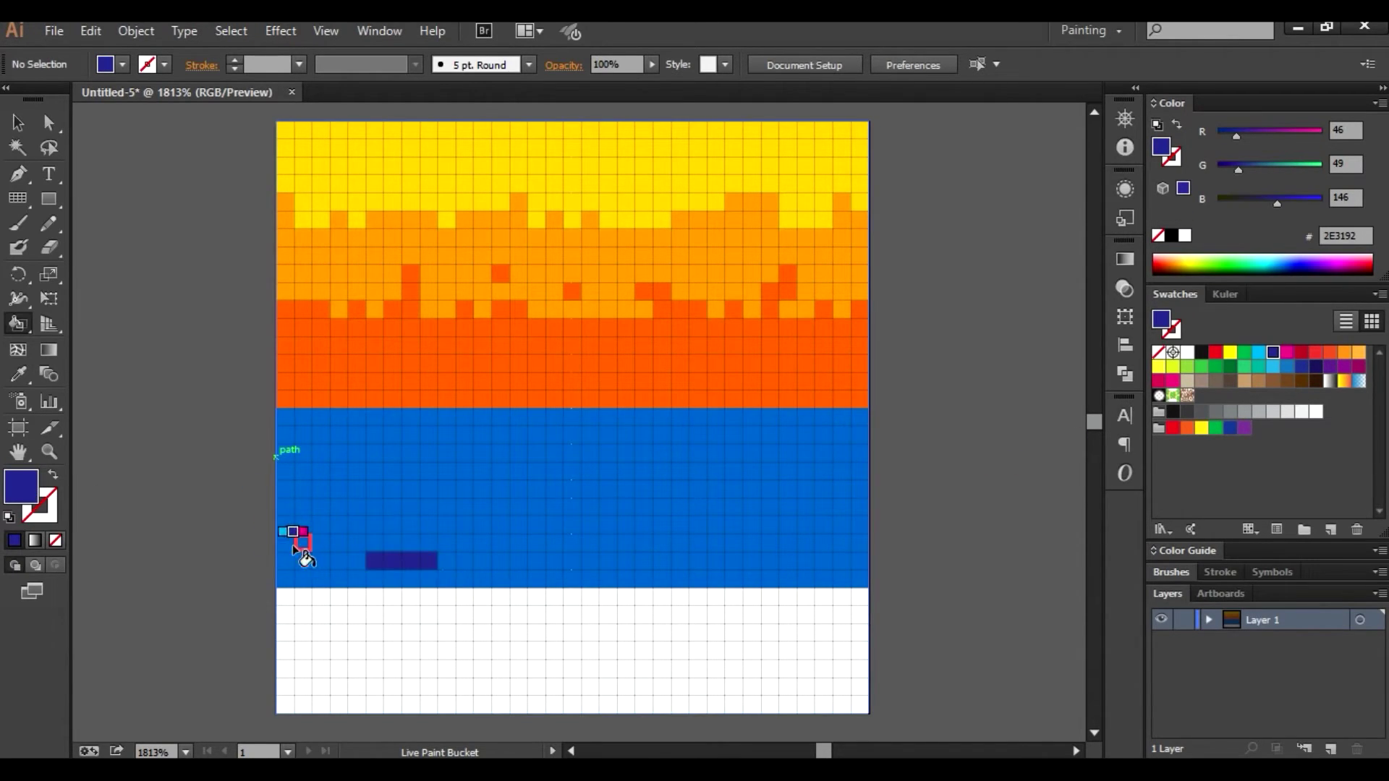
mouse_move(281, 533)
mouse_down()
mouse_move(936, 514)
mouse_move(836, 487)
mouse_move(899, 437)
mouse_move(830, 583)
mouse_move(442, 496)
mouse_move(331, 449)
mouse_move(316, 474)
mouse_move(270, 457)
mouse_up()
drag(804, 506, 859, 562)
drag(825, 418, 842, 418)
mouse_move(550, 418)
mouse_down()
mouse_move(614, 417)
mouse_move(745, 452)
mouse_up()
drag(479, 525, 564, 519)
drag(637, 543, 705, 542)
mouse_move(526, 471)
mouse_down()
mouse_move(439, 471)
mouse_move(403, 434)
mouse_up()
drag(460, 578, 674, 588)
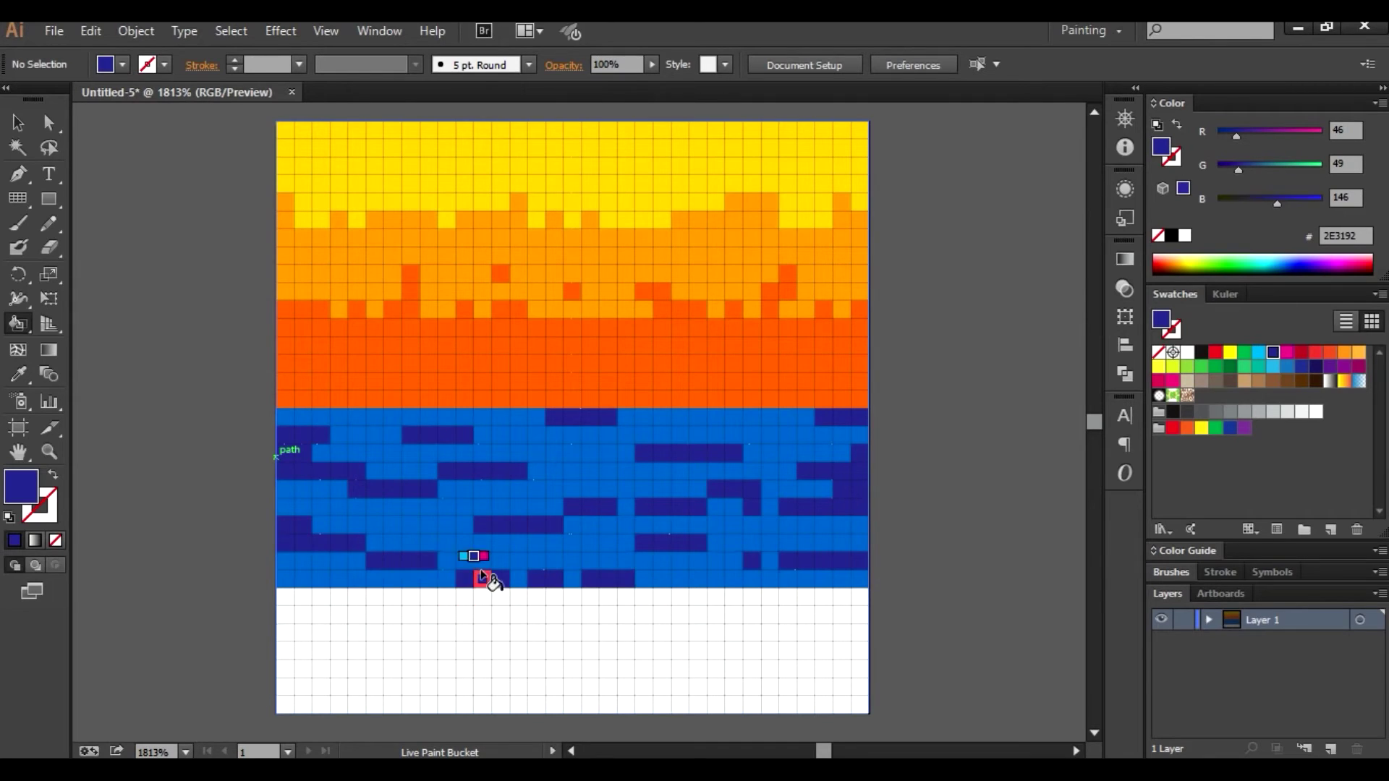
drag(285, 557, 293, 579)
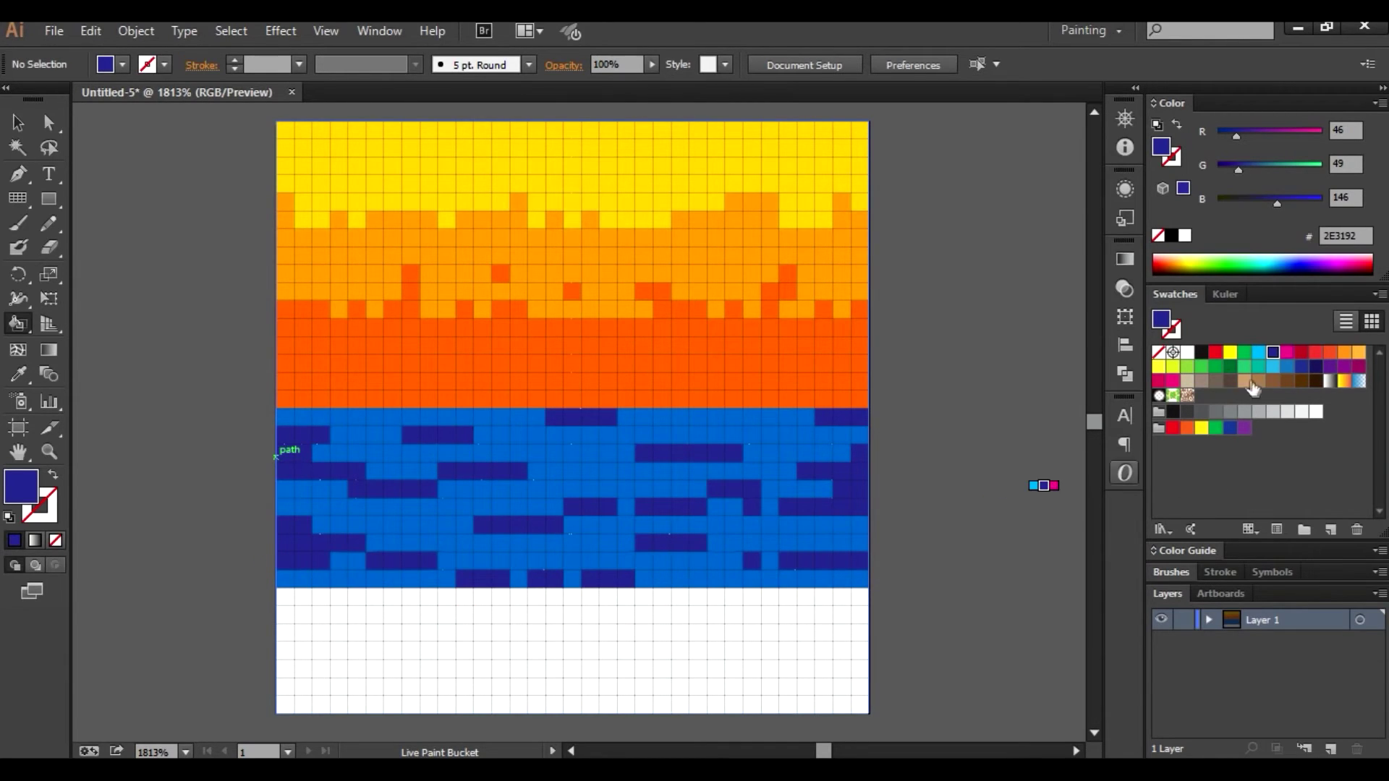
click(1185, 235)
Step: Paint short white foam streaks and single white cells scattered across the sea
drag(318, 506, 362, 506)
drag(604, 489, 649, 490)
click(501, 454)
drag(819, 454, 865, 453)
click(339, 417)
drag(770, 543, 806, 543)
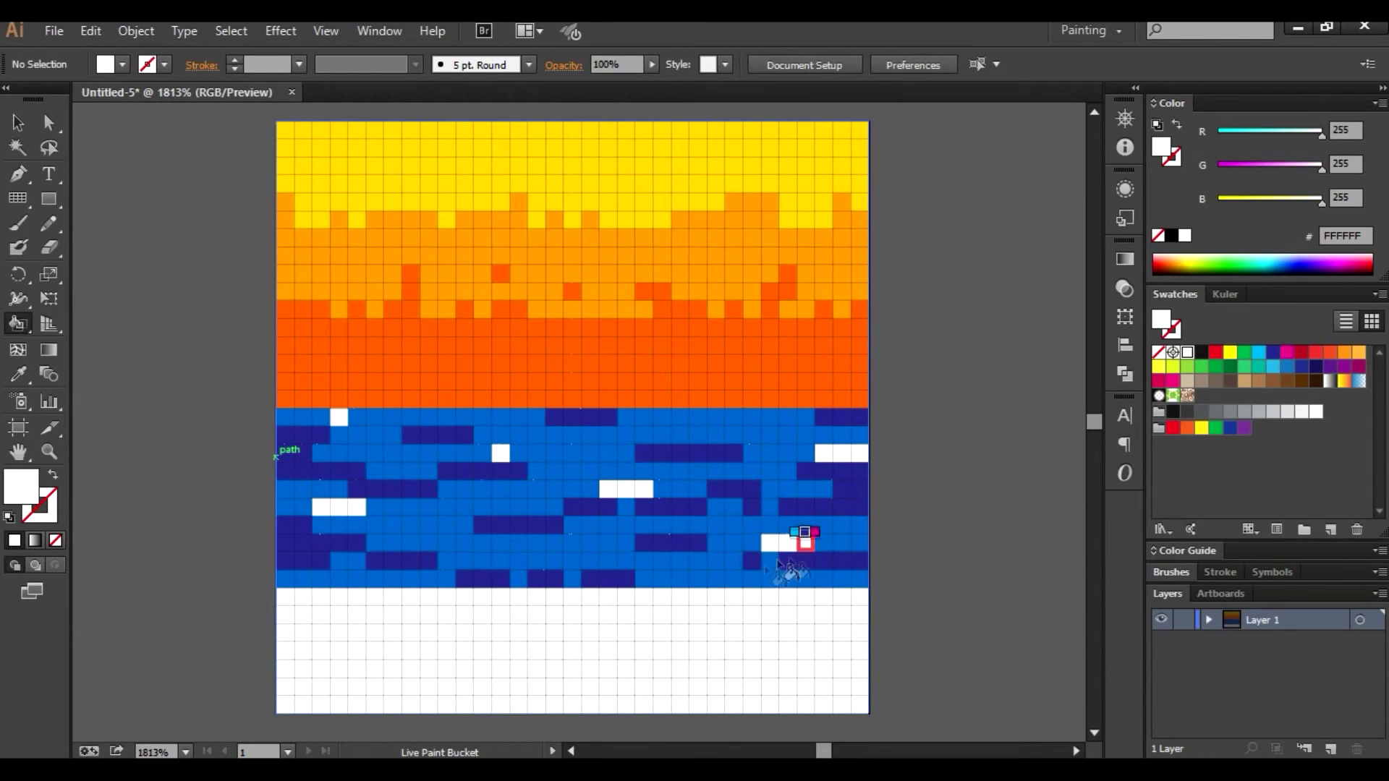
drag(573, 561, 627, 561)
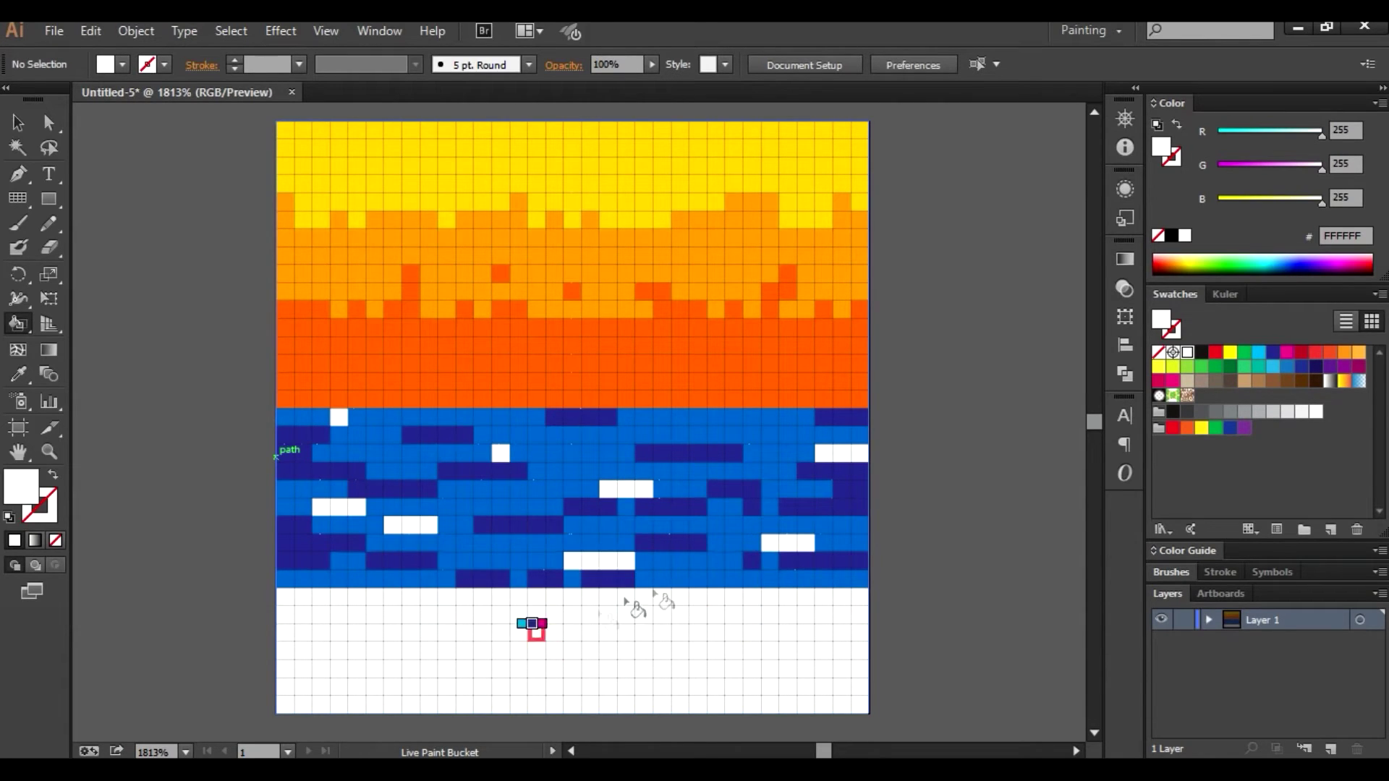
drag(698, 417, 735, 417)
drag(392, 524, 428, 525)
Step: Switch back to blue 0066CC and paint a ragged blue edge along the shoreline
scroll(332, 514, down, 1)
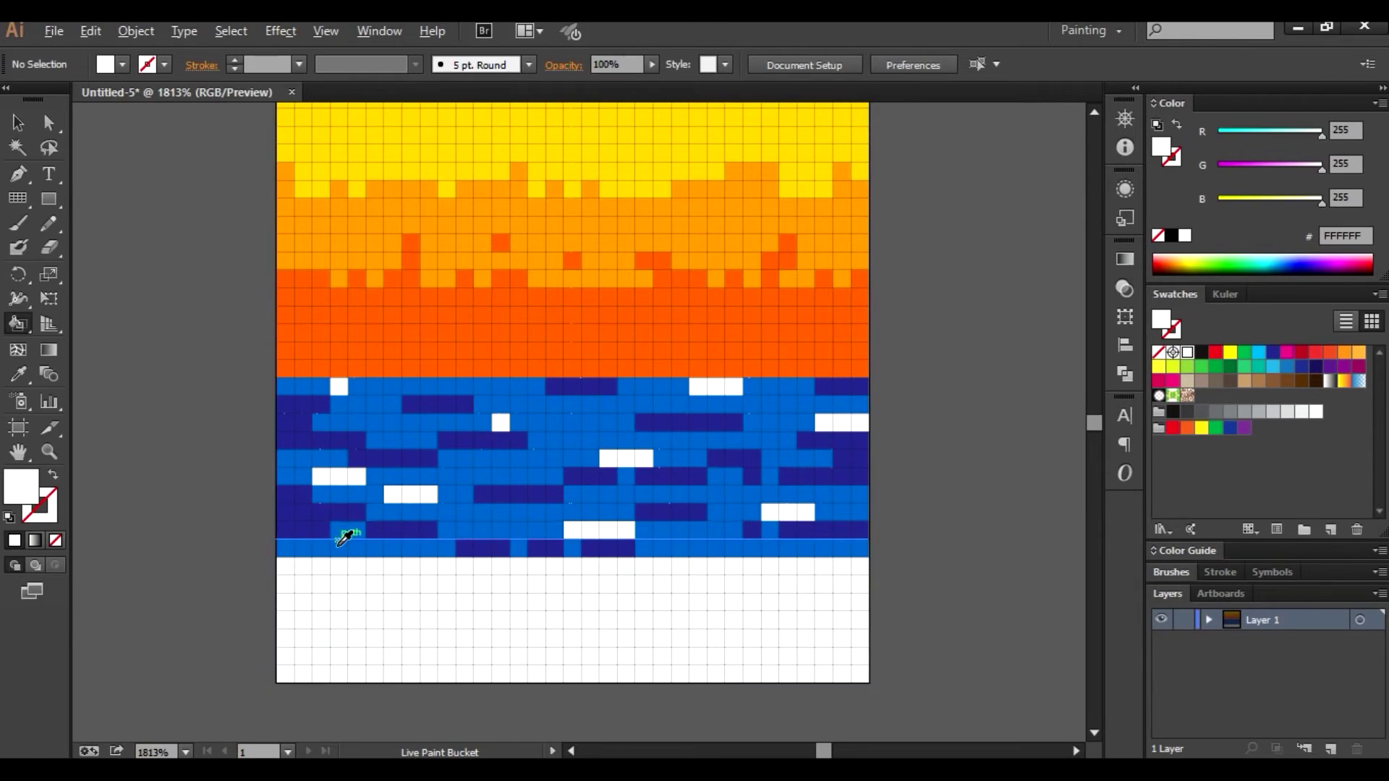
alt+click(345, 531)
drag(287, 585, 657, 565)
mouse_move(741, 571)
mouse_down()
mouse_move(800, 593)
mouse_move(859, 567)
mouse_up()
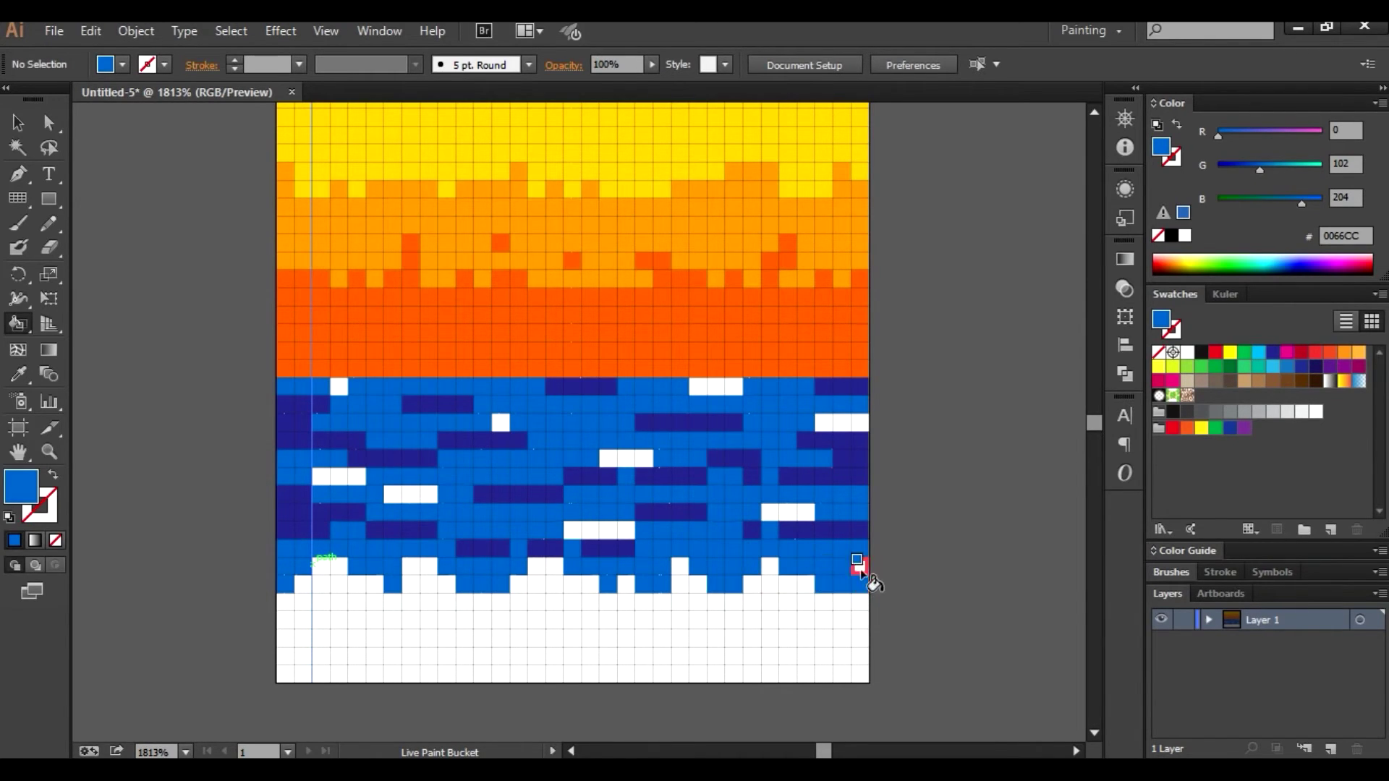
Step: Set the fill to pale yellow FFFF99 and paint the bottom sand rows
double_click(21, 486)
click(1207, 442)
click(1004, 242)
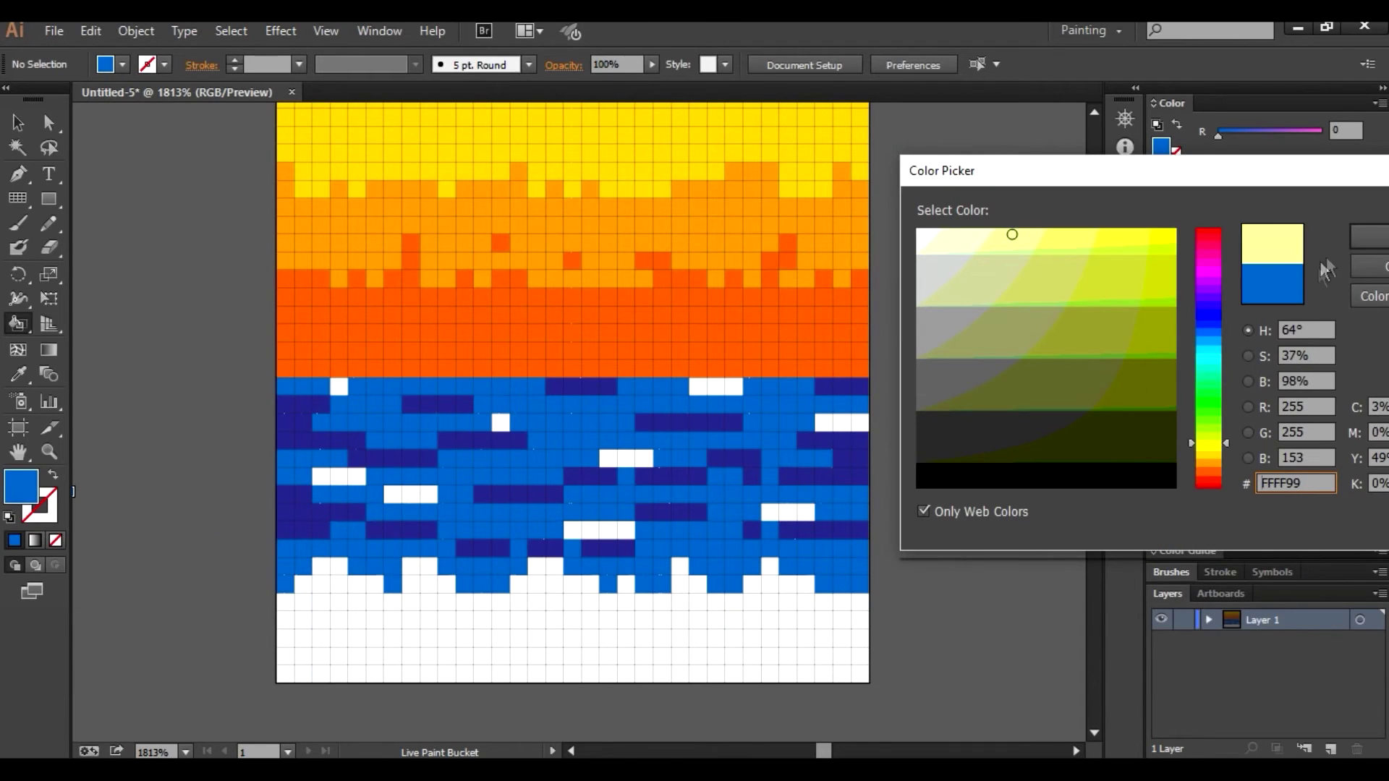
key(Return)
drag(300, 601, 841, 624)
drag(630, 602, 853, 604)
mouse_move(288, 620)
mouse_down()
mouse_move(582, 640)
mouse_move(506, 639)
mouse_up()
mouse_move(356, 661)
mouse_down()
mouse_move(859, 667)
mouse_move(279, 677)
mouse_move(721, 659)
mouse_up()
drag(604, 620, 376, 619)
drag(284, 636, 492, 645)
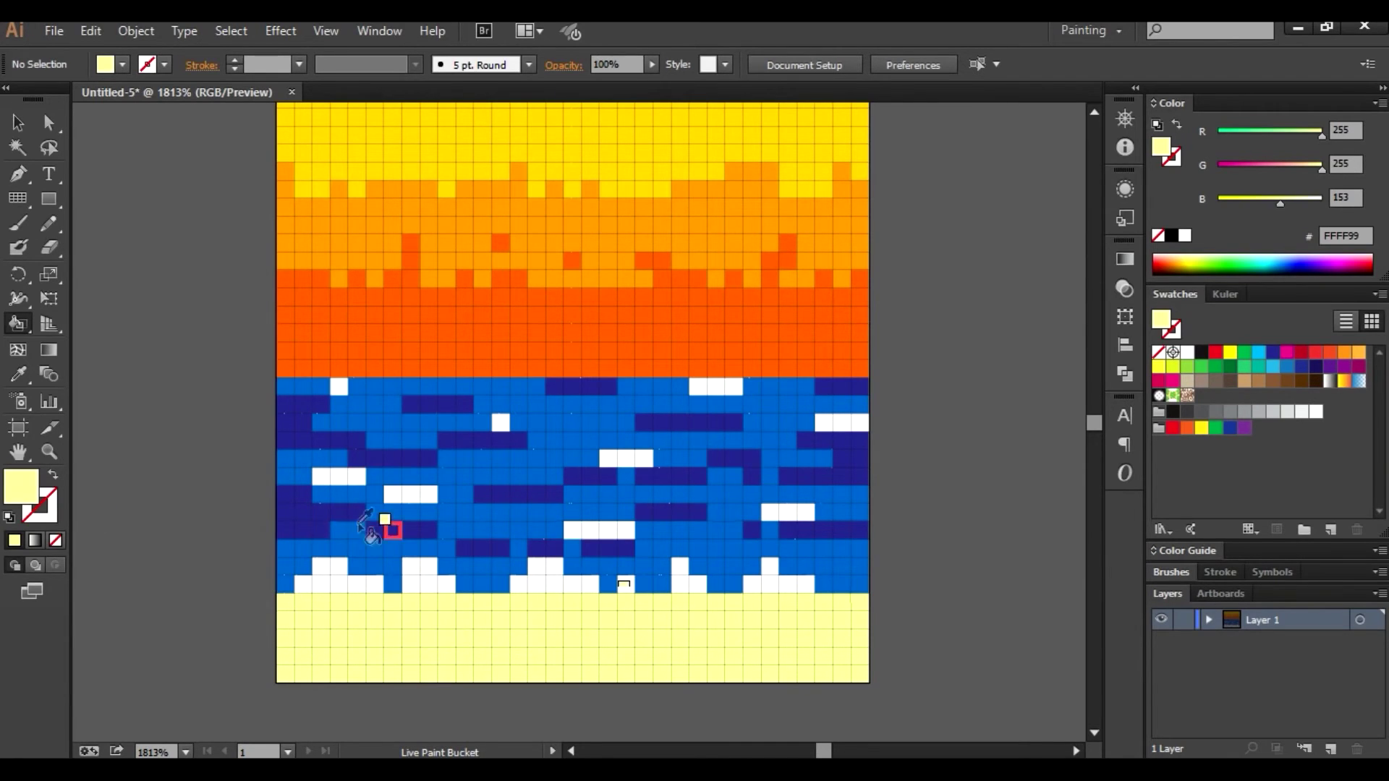
Step: Paint the leftmost top sand cell white and turn several water-edge foam cells pale yellow
alt+click(329, 478)
click(282, 598)
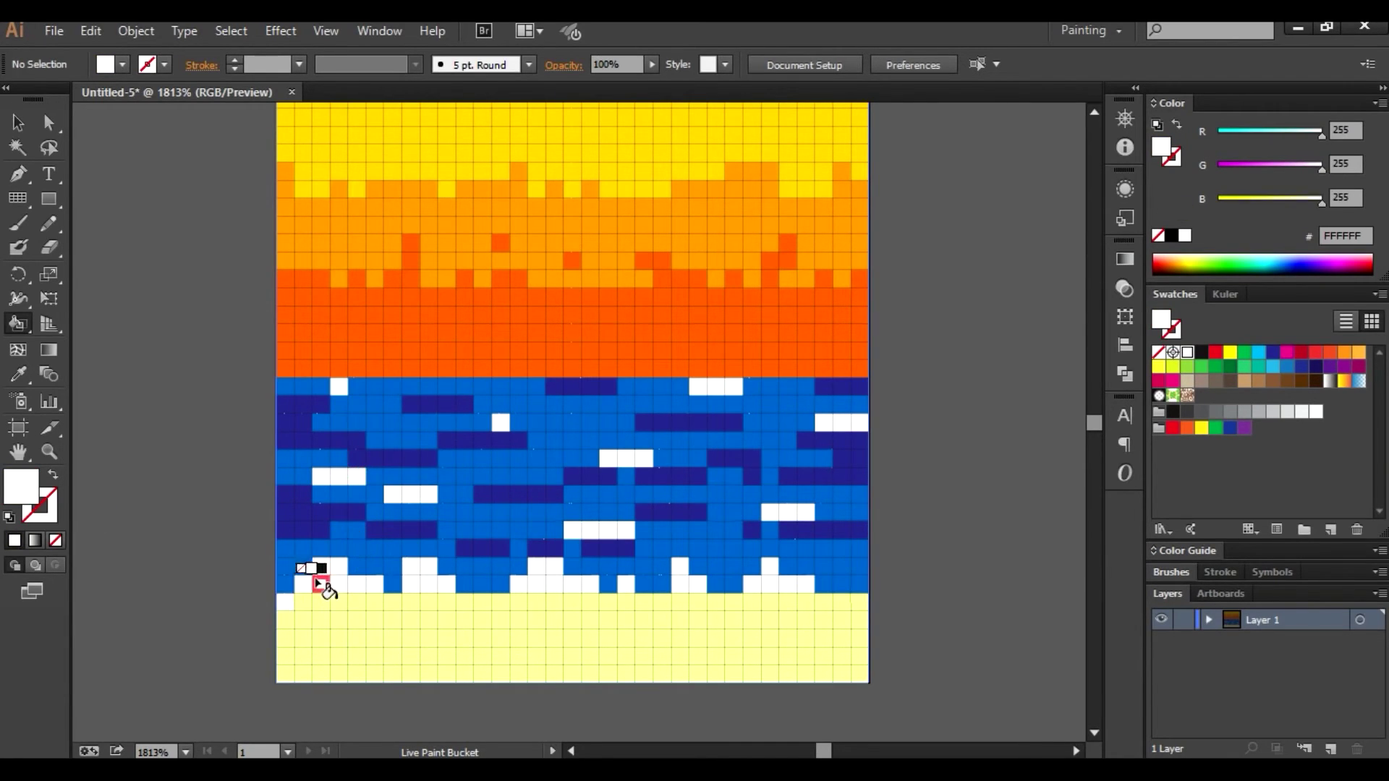
alt+click(331, 609)
click(319, 580)
drag(410, 584, 478, 613)
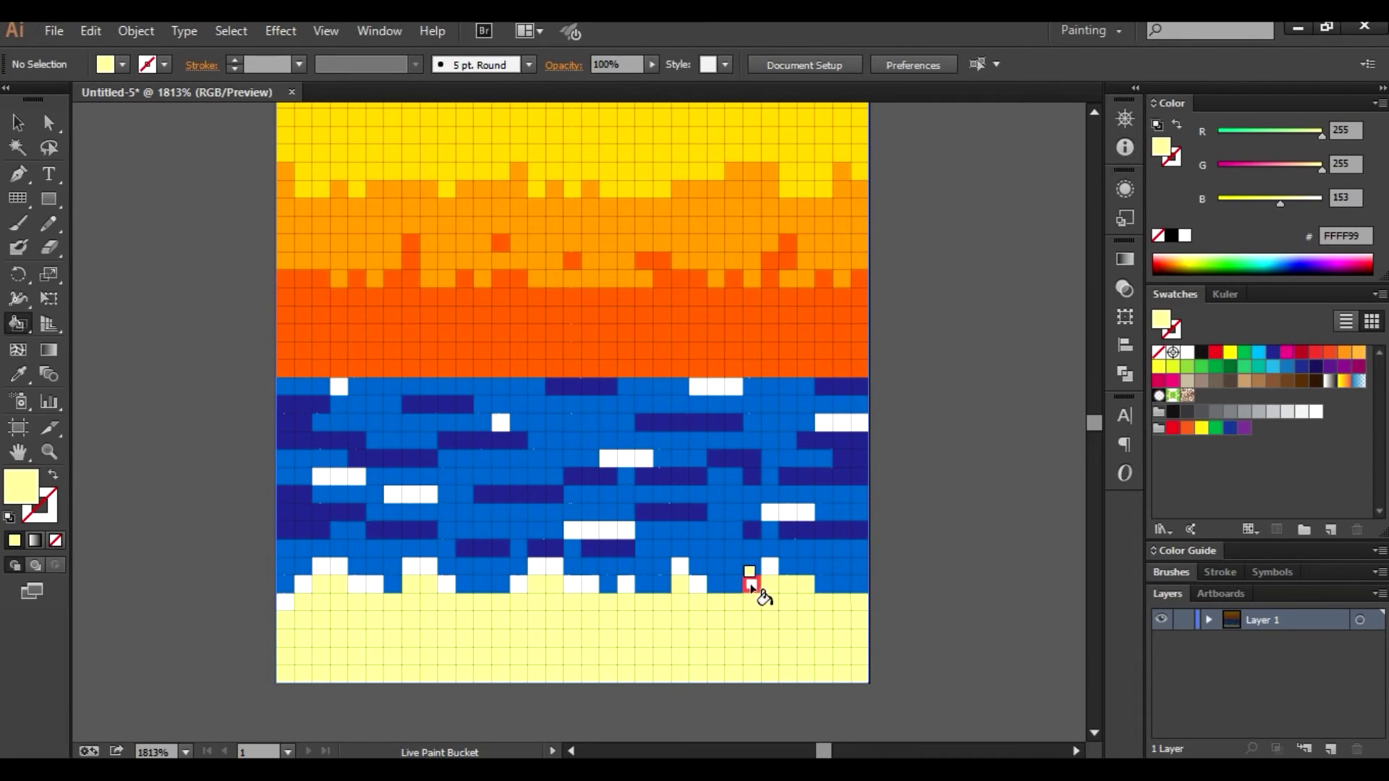
Step: Whiten several shoreline sand cells, then sample the pale sand yellow from the canvas
alt+click(329, 478)
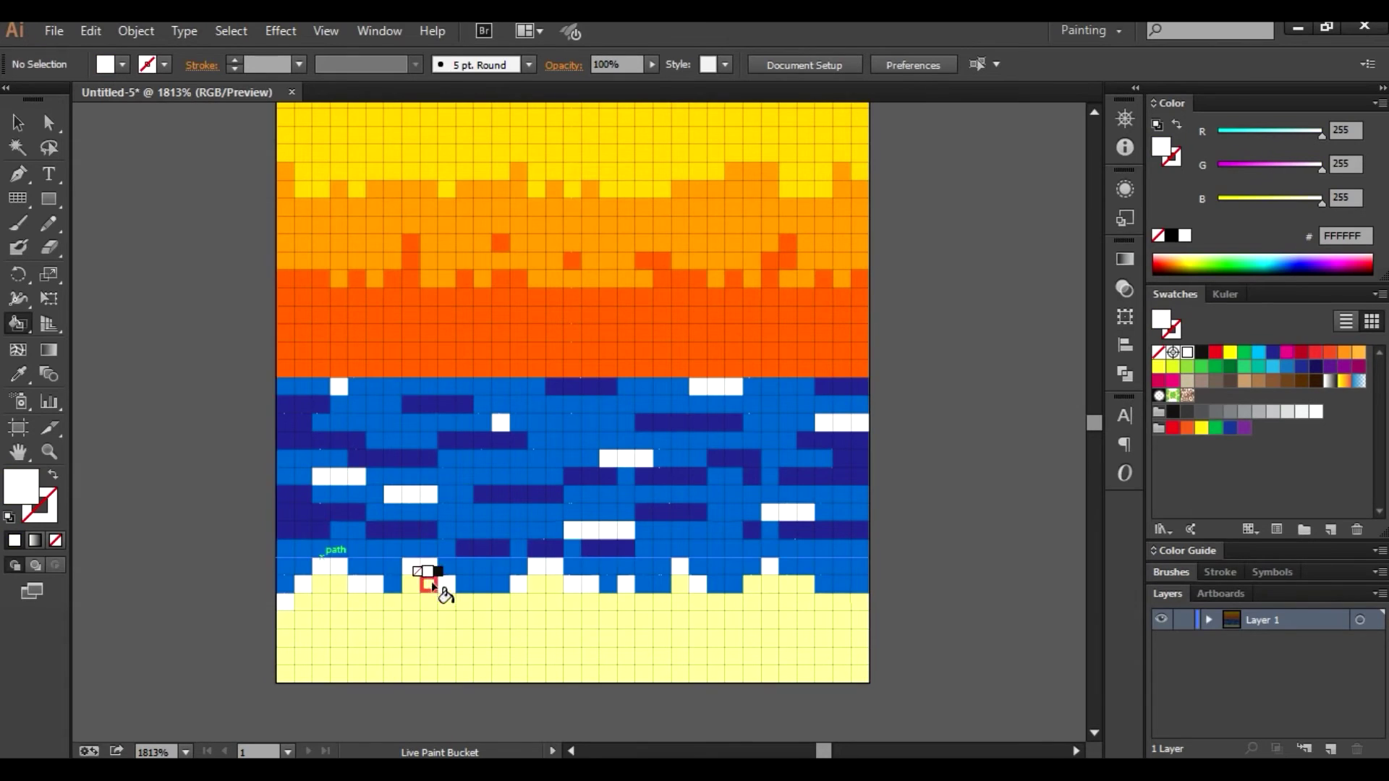
click(411, 584)
click(395, 601)
click(608, 601)
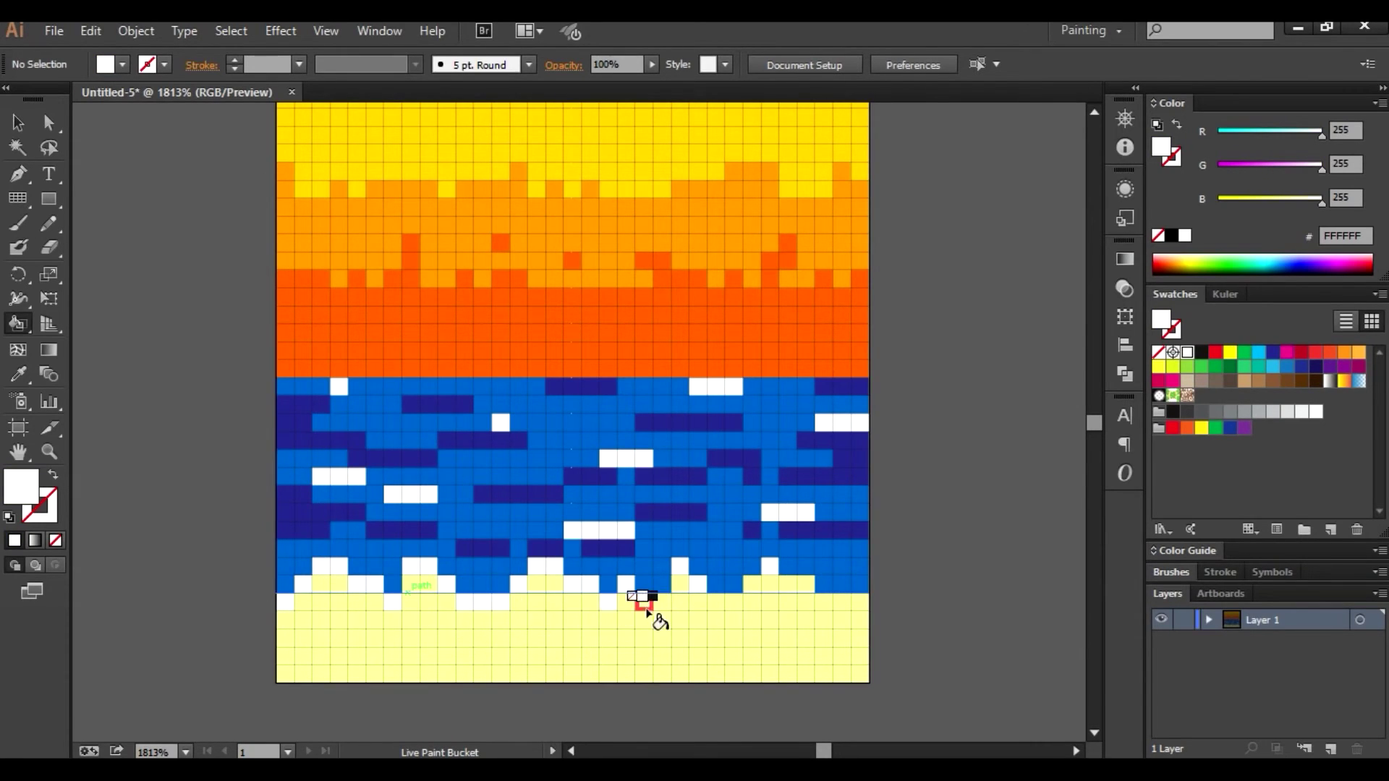
click(734, 602)
click(823, 602)
alt+click(805, 635)
double_click(31, 494)
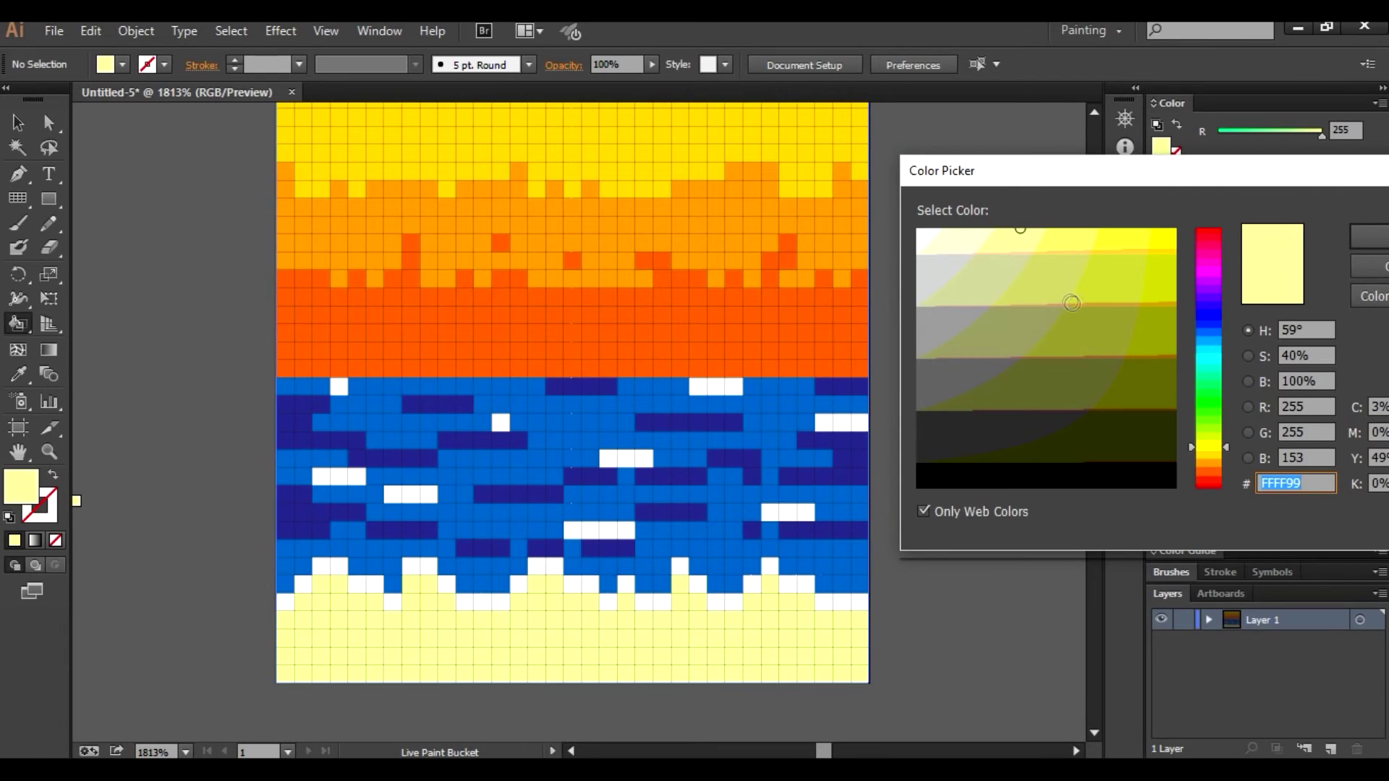
Step: Choose darker olive yellow CCCC66 and paint the bottom and second-to-last sand rows
click(1033, 273)
click(1367, 237)
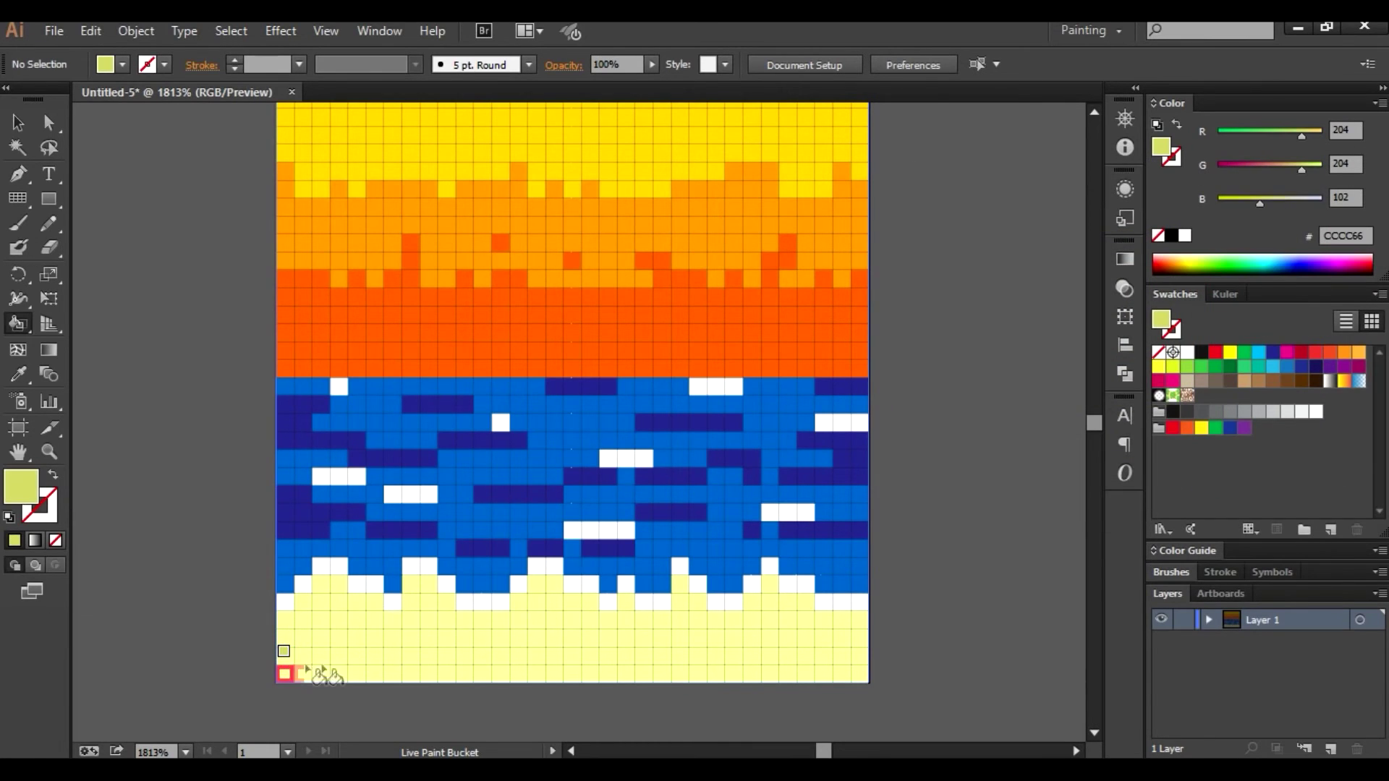
drag(284, 672, 857, 676)
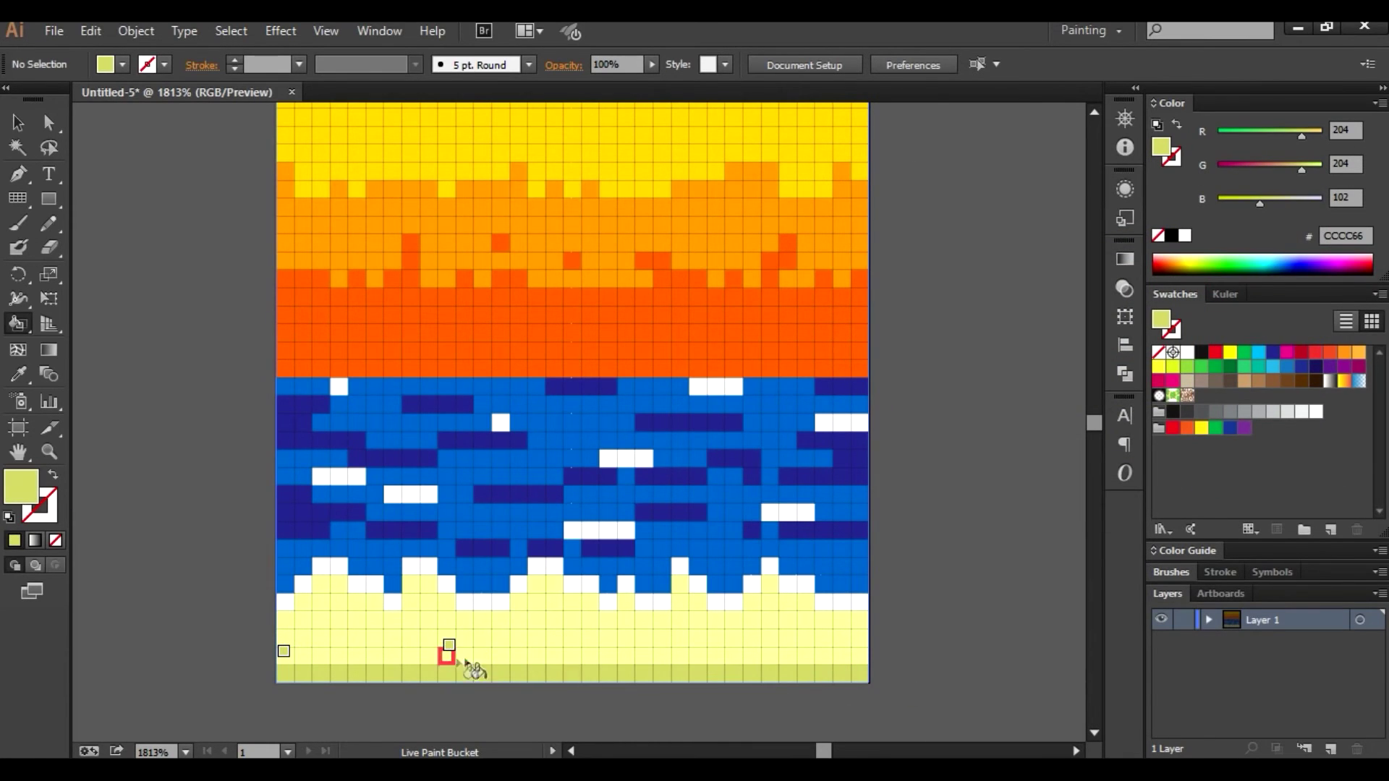
drag(447, 656, 501, 656)
drag(745, 665, 832, 658)
Step: Darken about ten scattered sand cells above the bottom rows with CCCC66
click(788, 619)
click(859, 637)
click(627, 620)
click(537, 620)
click(357, 620)
click(303, 619)
click(286, 638)
click(429, 619)
click(726, 638)
click(694, 620)
click(1170, 235)
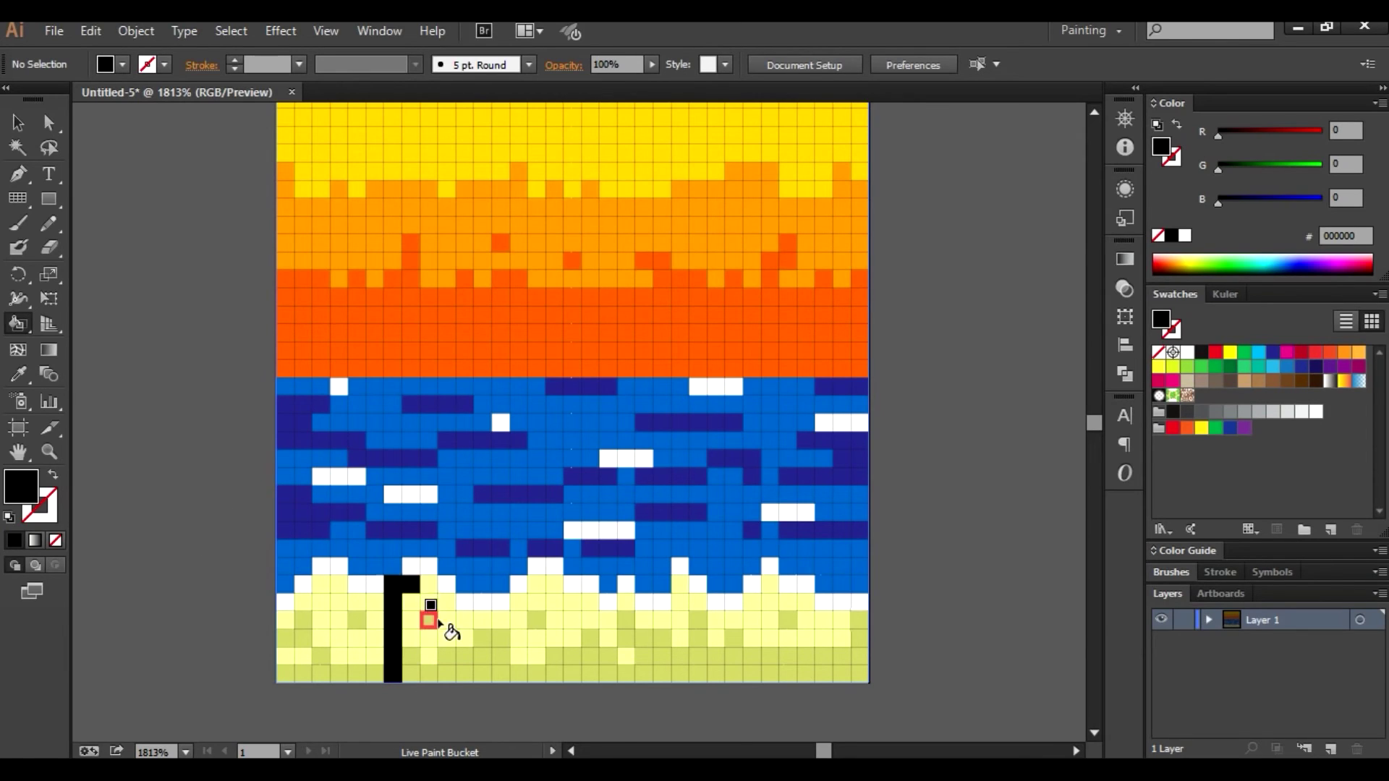
Step: Paint the figure's black body columns, shoulder row and head cells rising into the sea
mouse_move(445, 592)
mouse_down()
mouse_move(449, 676)
mouse_move(429, 585)
mouse_move(412, 676)
mouse_move(378, 674)
mouse_up()
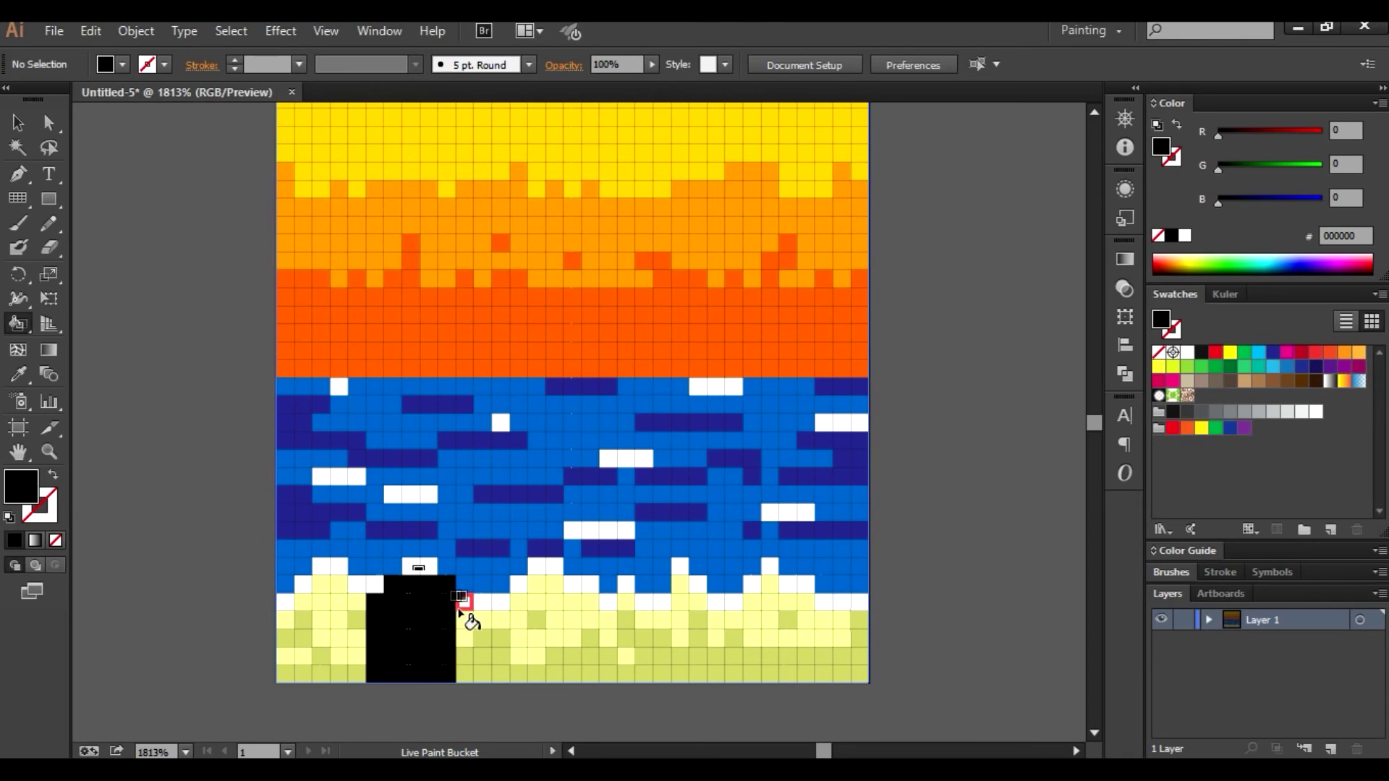
drag(462, 606, 463, 676)
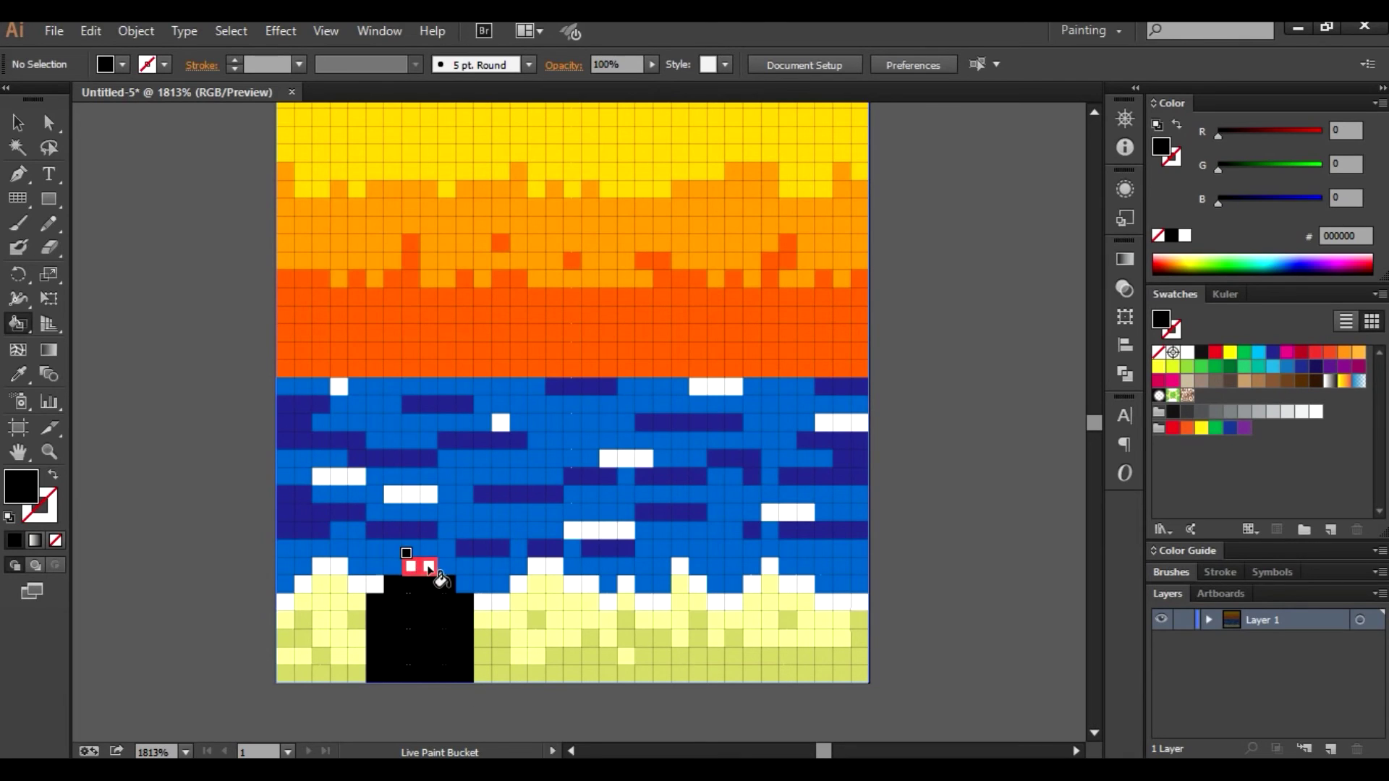
mouse_move(444, 558)
mouse_down()
mouse_move(394, 530)
mouse_move(413, 479)
mouse_up()
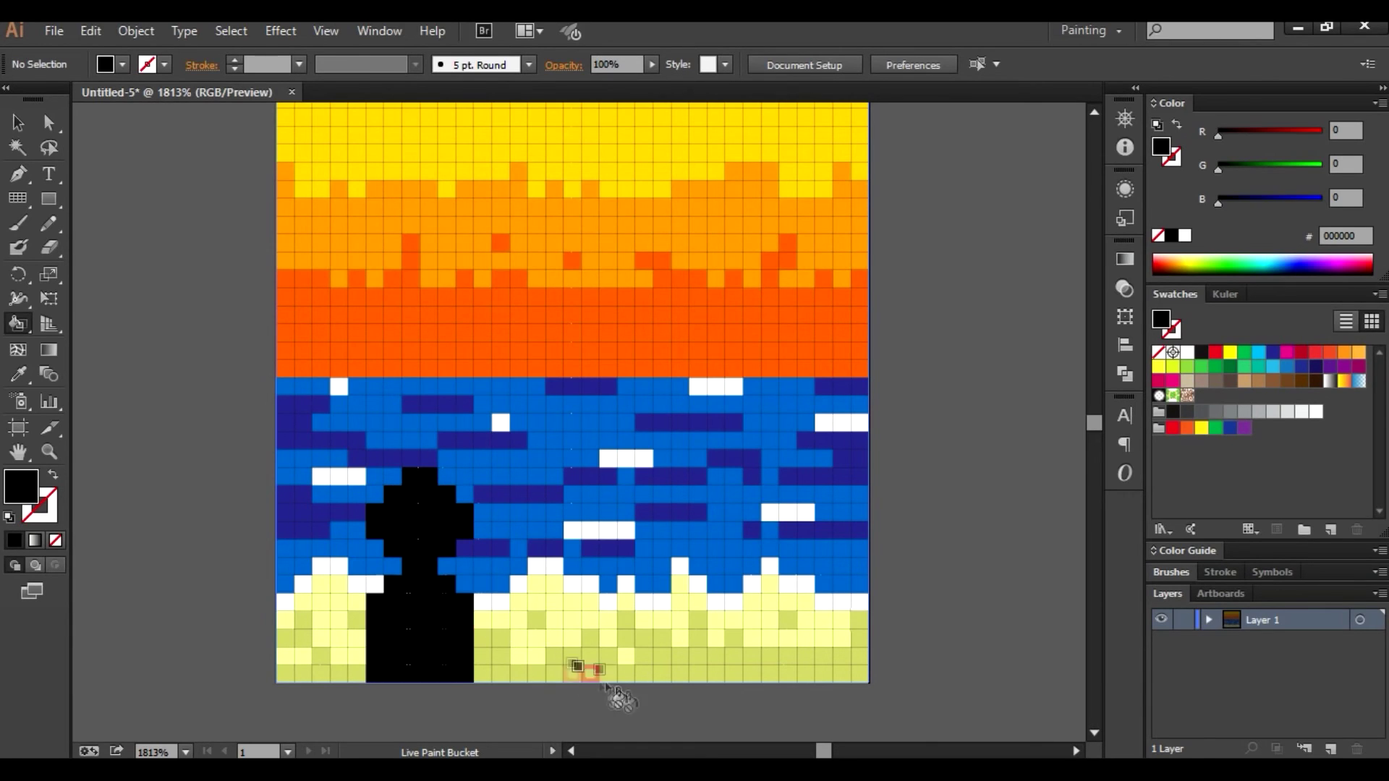
drag(599, 440, 629, 491)
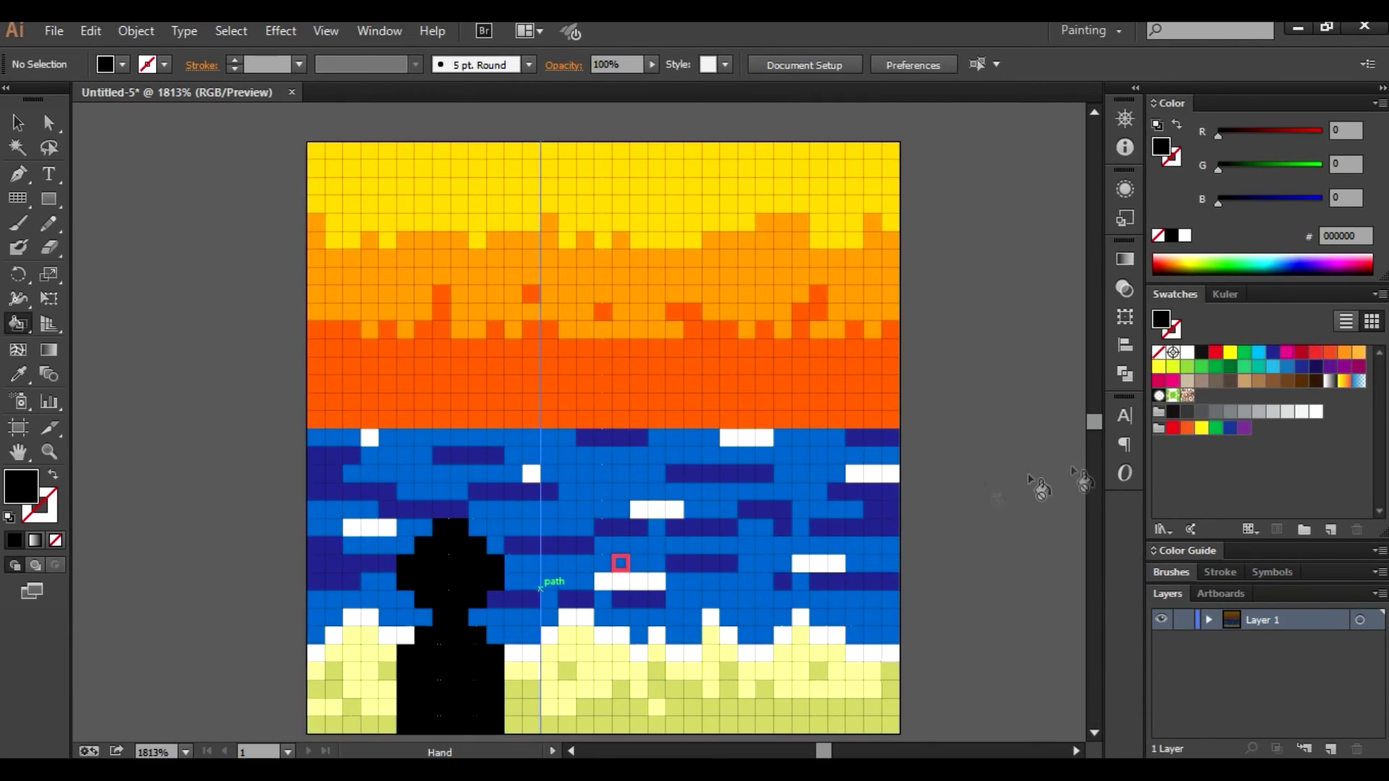
Step: Set the fill to red FF3300 and paint the sun cells in the top-left sky
key(super)
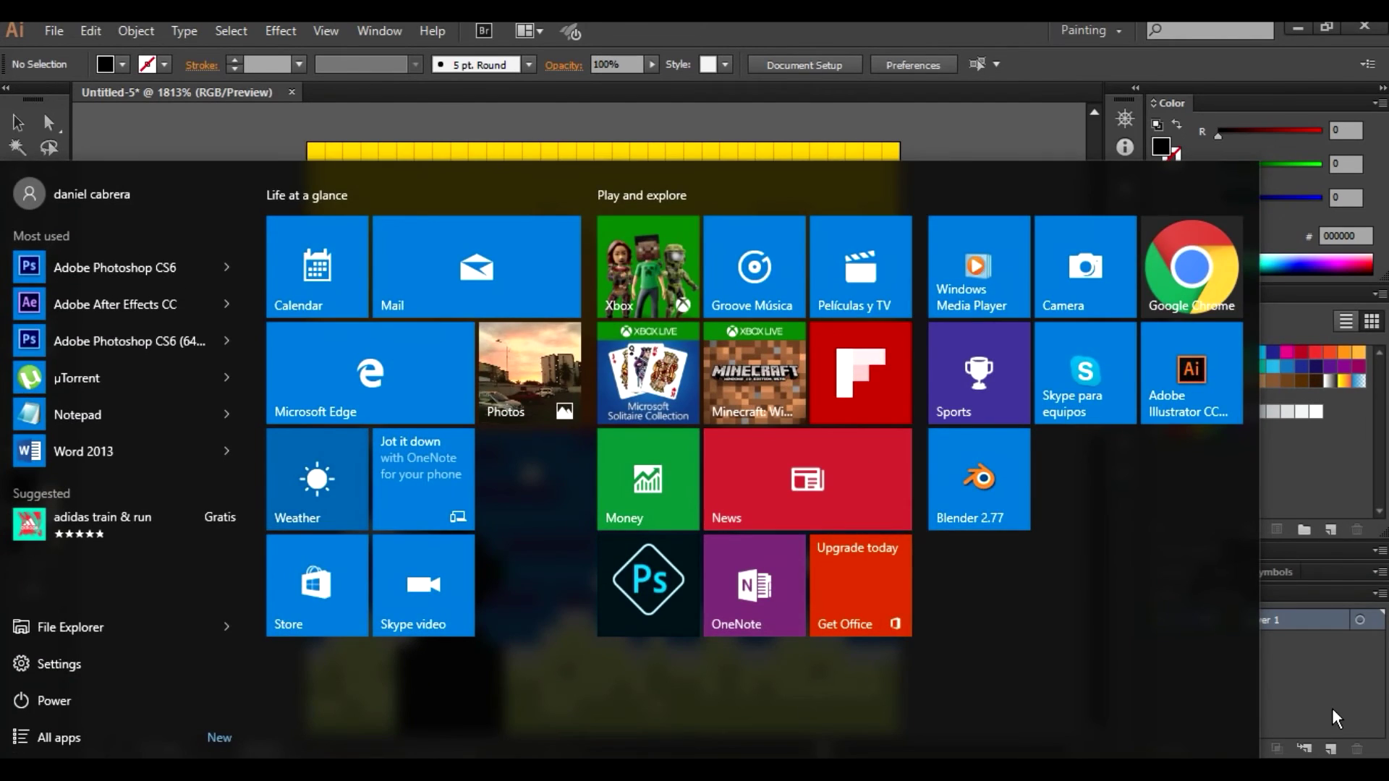
key(super)
alt+click(512, 265)
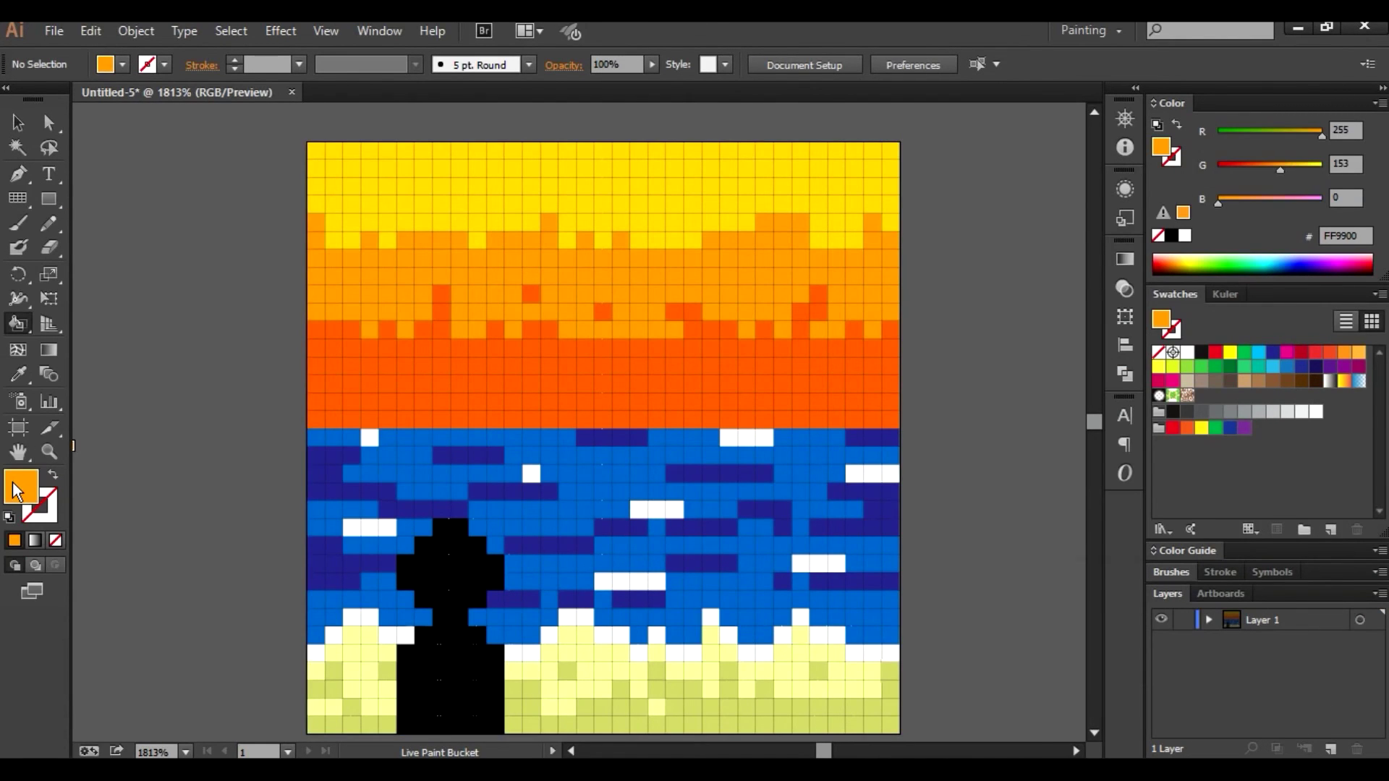
double_click(21, 486)
drag(1208, 469, 1208, 478)
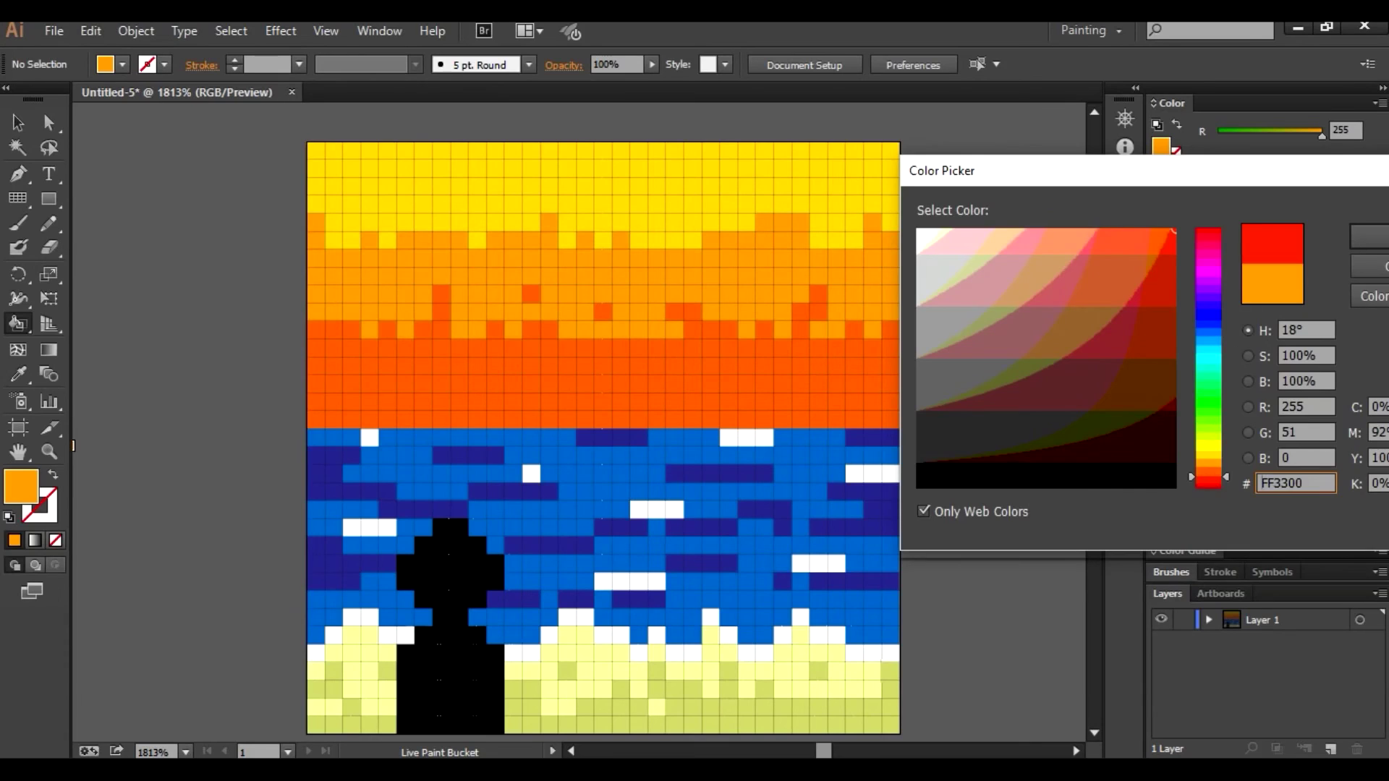
key(Return)
mouse_move(340, 185)
mouse_down()
mouse_move(387, 186)
mouse_move(354, 221)
mouse_up()
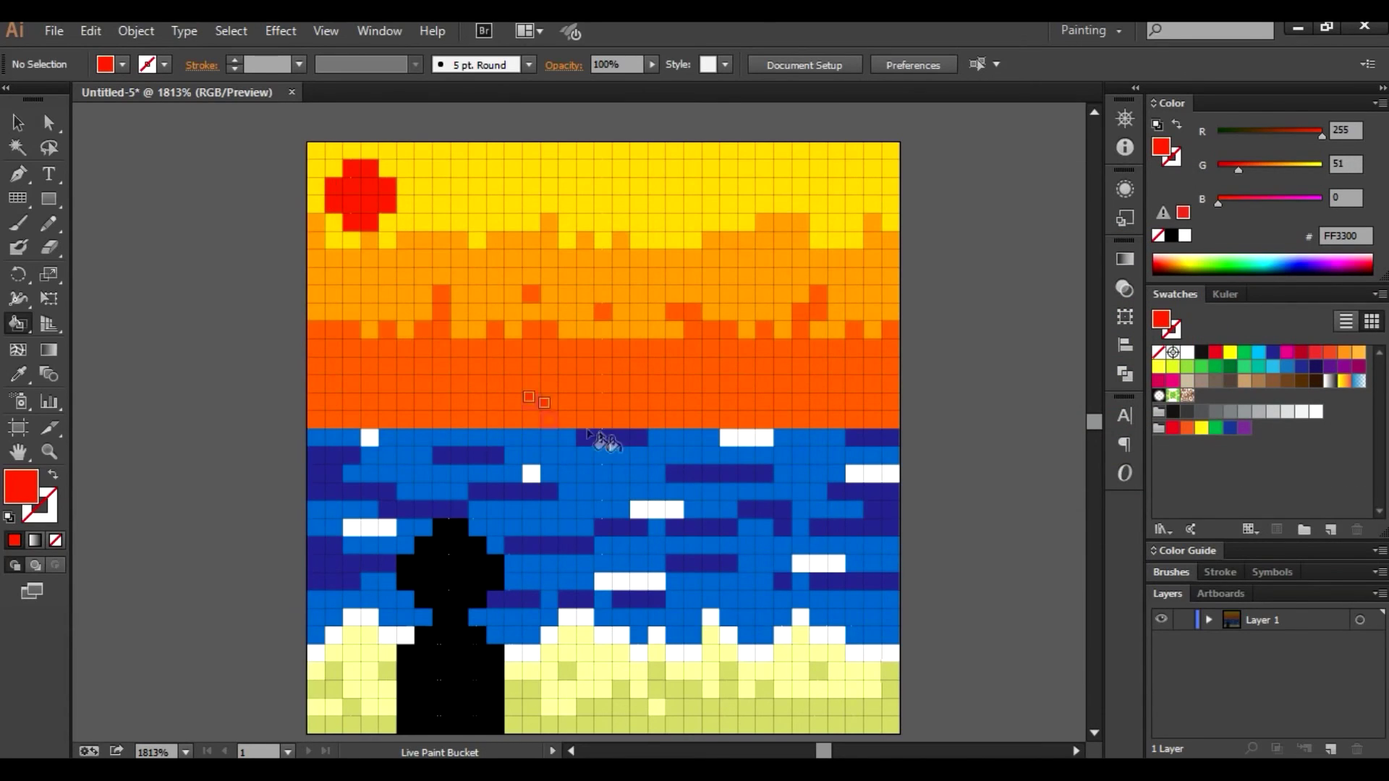
drag(492, 372, 744, 417)
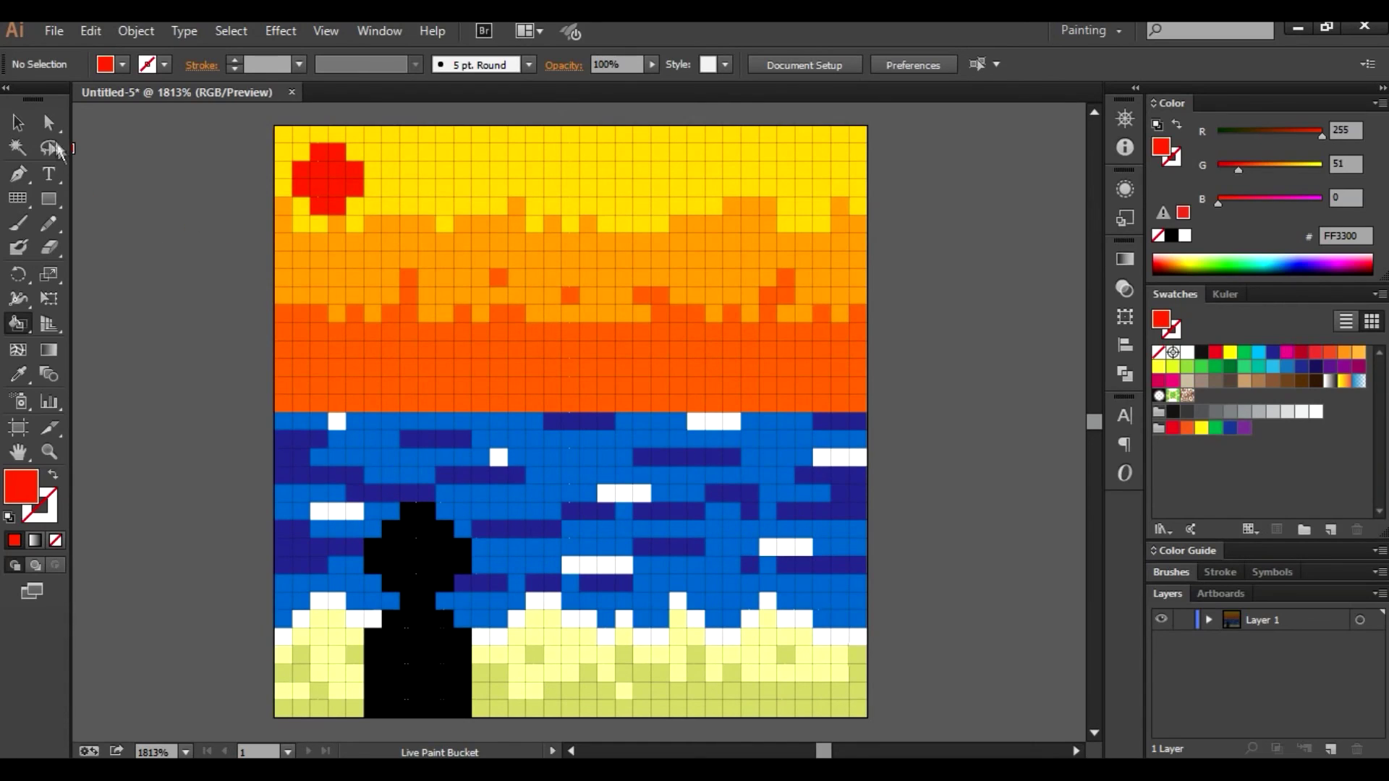
key(v)
click(437, 268)
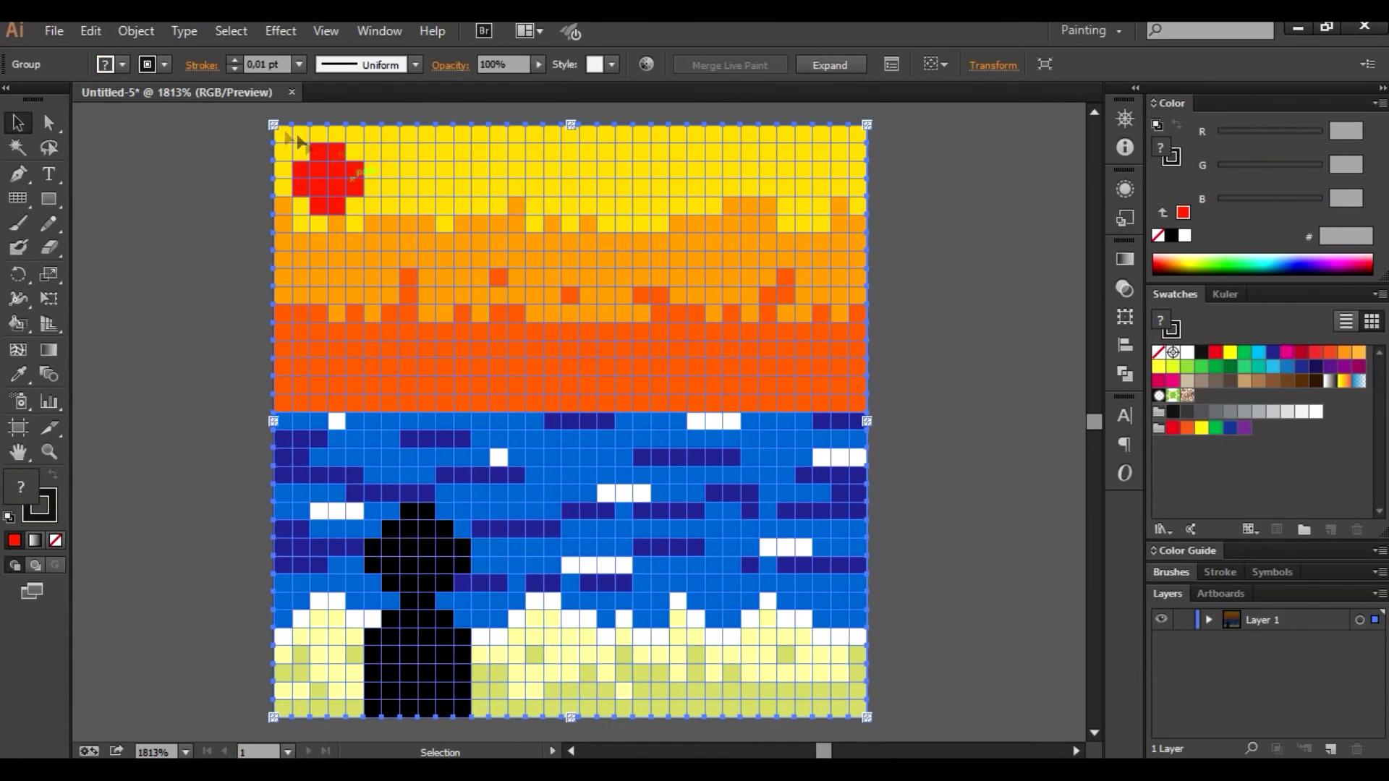
click(243, 208)
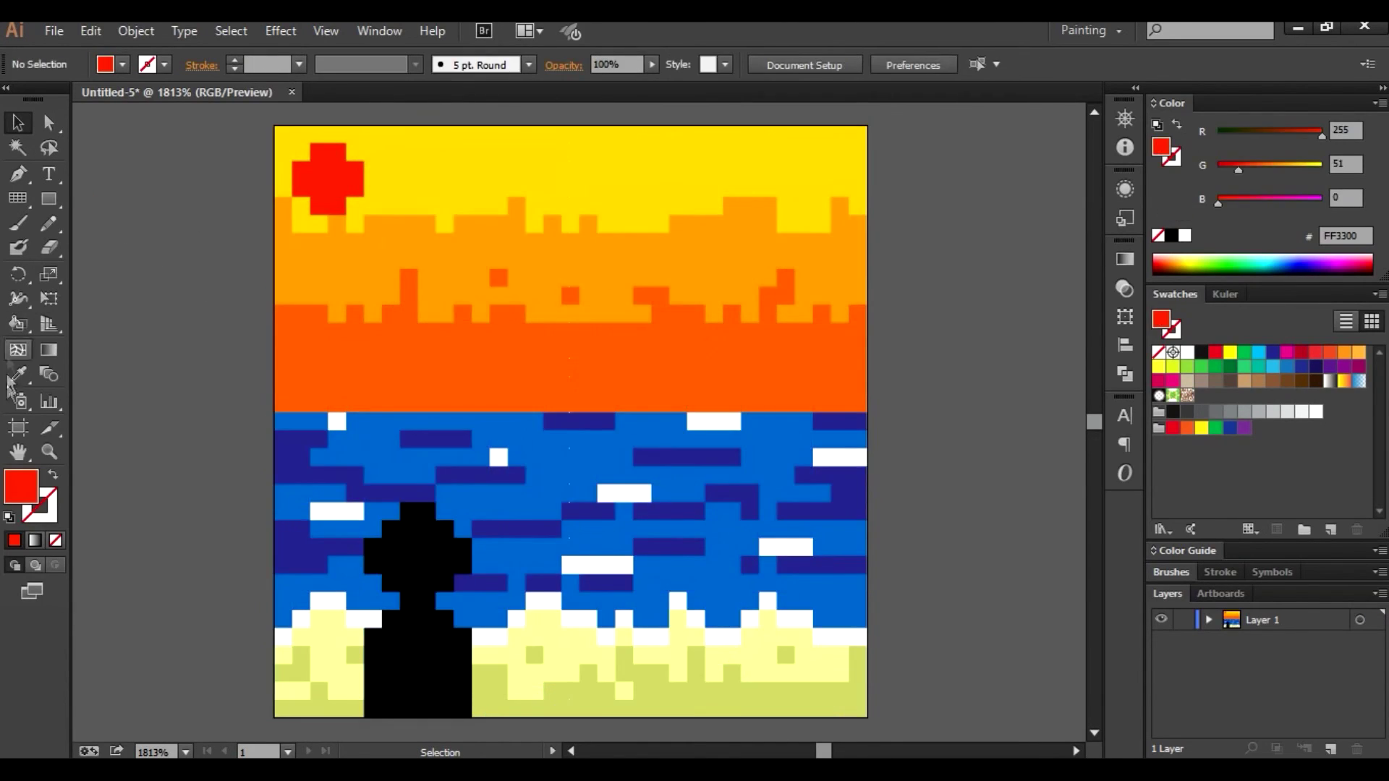
click(434, 313)
drag(868, 125, 762, 229)
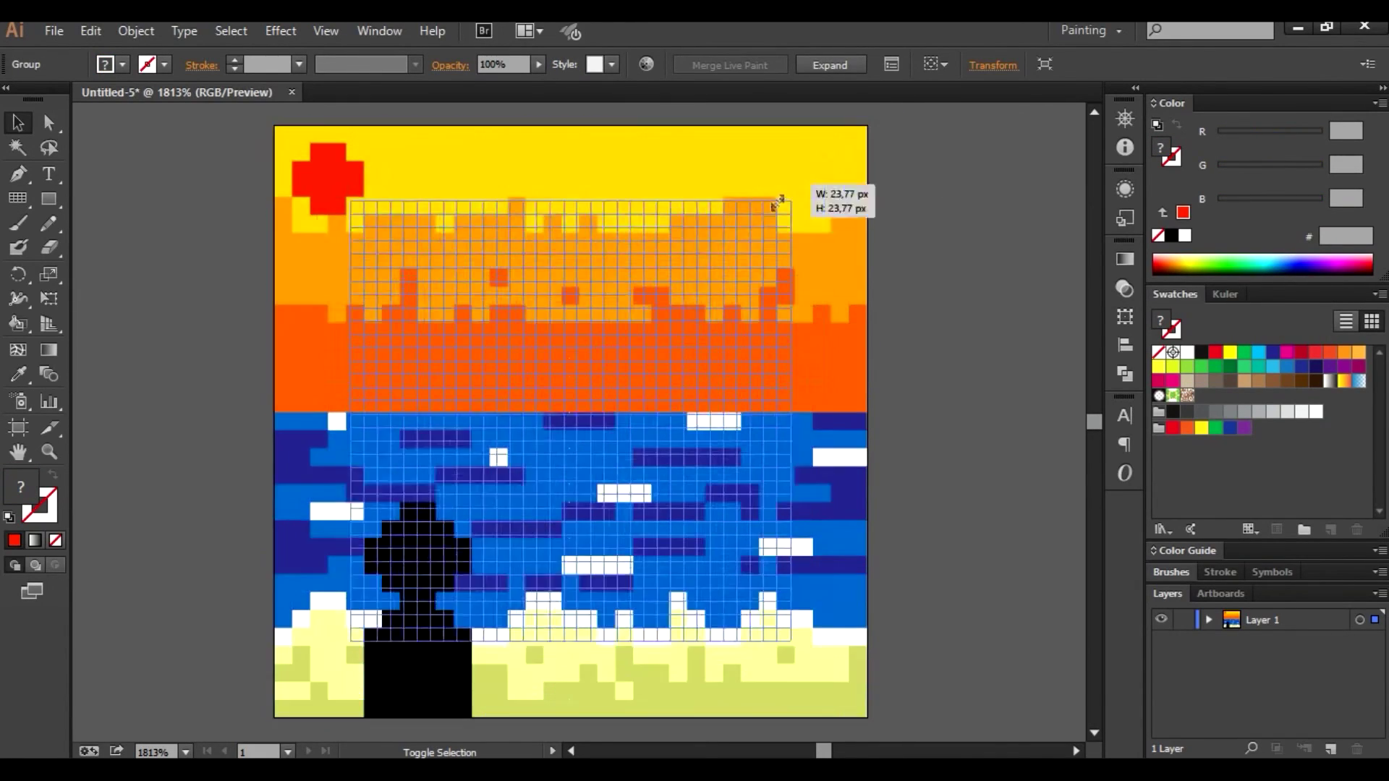
click(977, 281)
mouse_move(636, 262)
mouse_down()
mouse_move(596, 266)
mouse_move(572, 203)
mouse_up()
key(Left)
drag(518, 267, 558, 272)
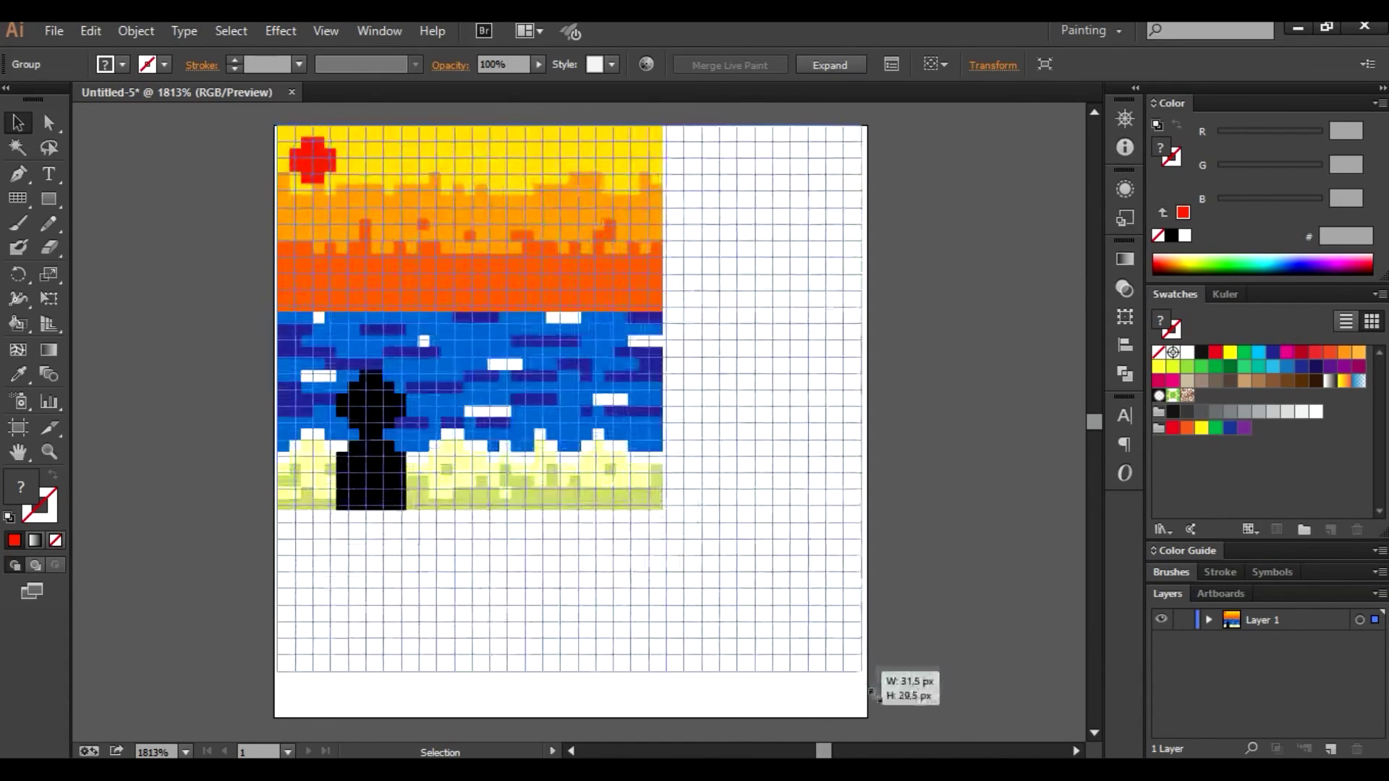
drag(664, 511, 867, 717)
key(ctrl+shift+a)
click(275, 430)
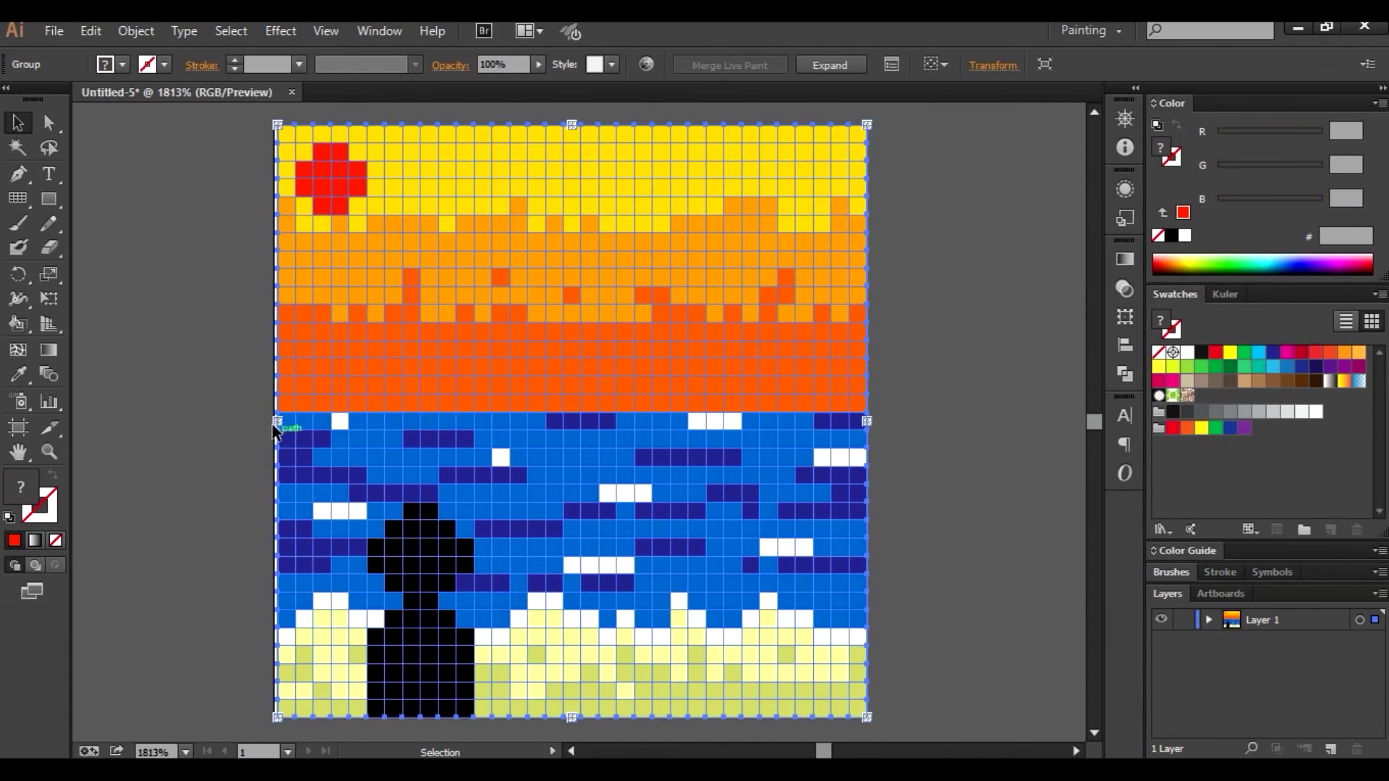
click(199, 467)
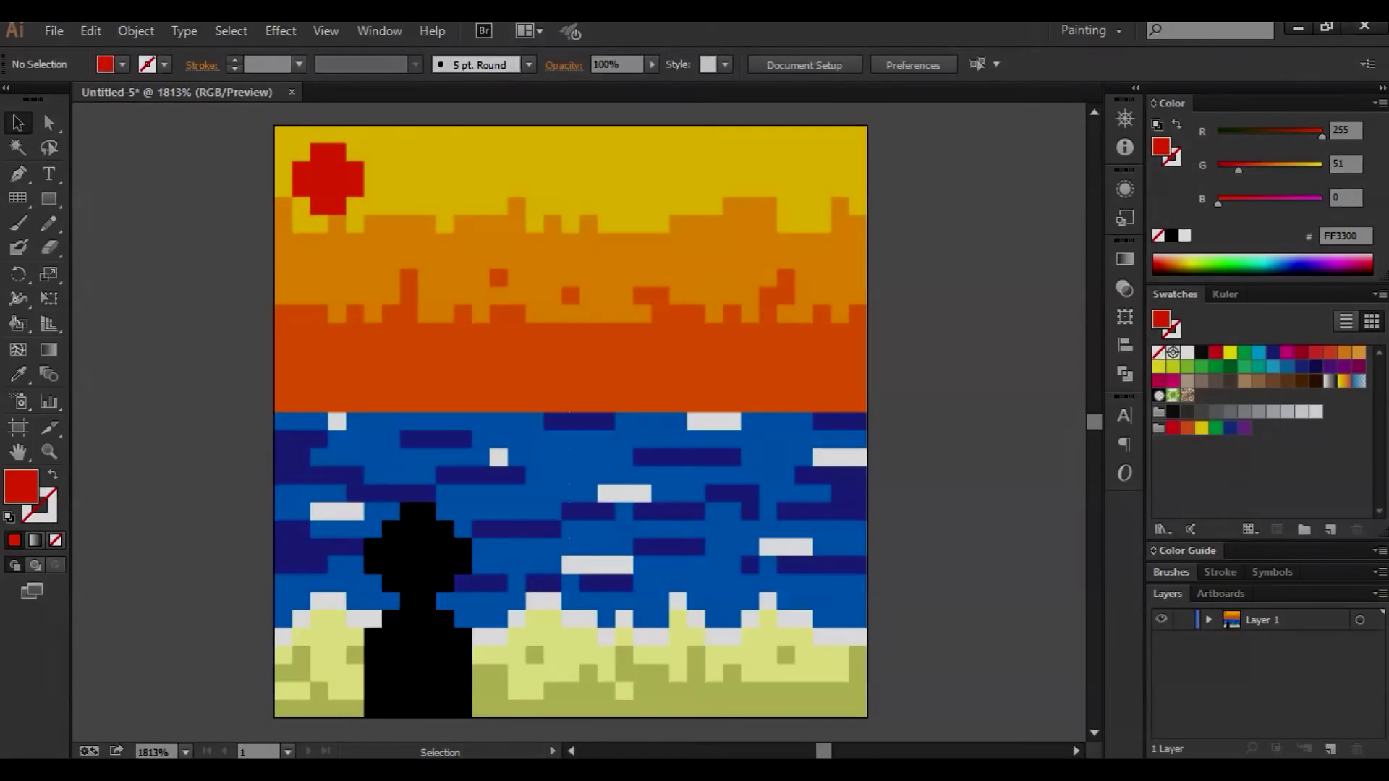